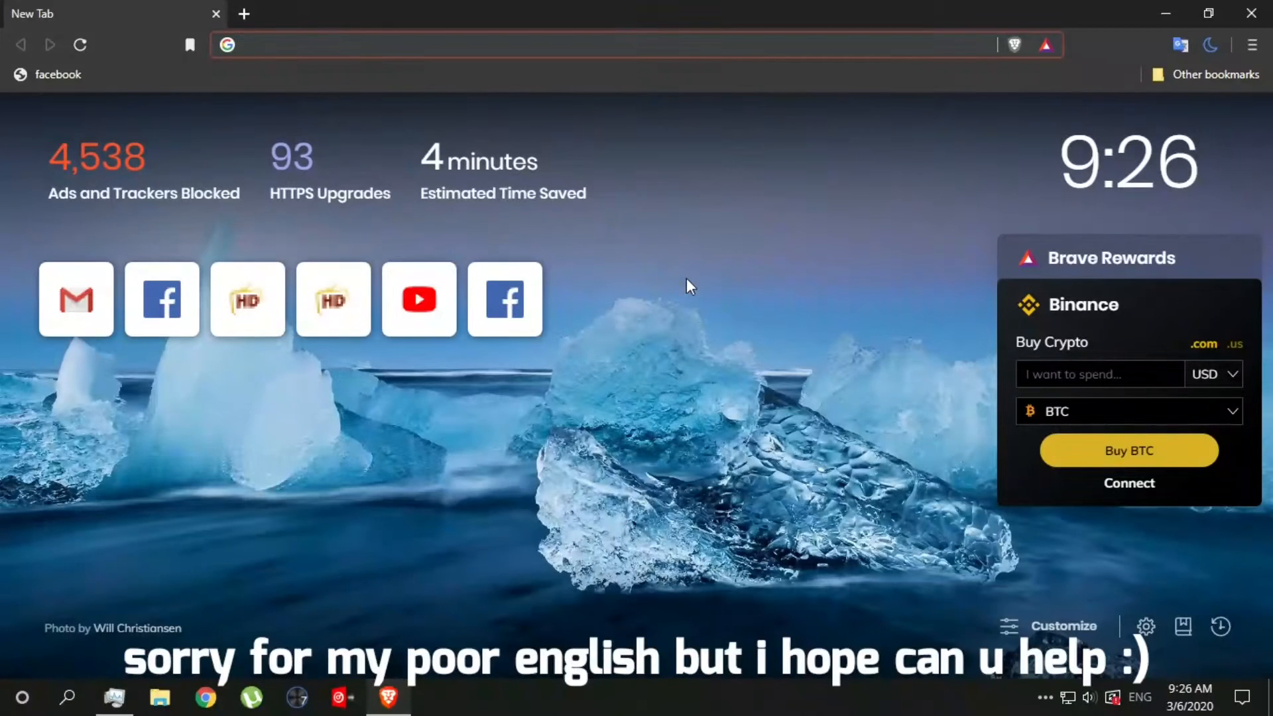
Search the web for "tc games" and open the TC Games - Total Control website.
{"action": "type", "text": "tc game"}
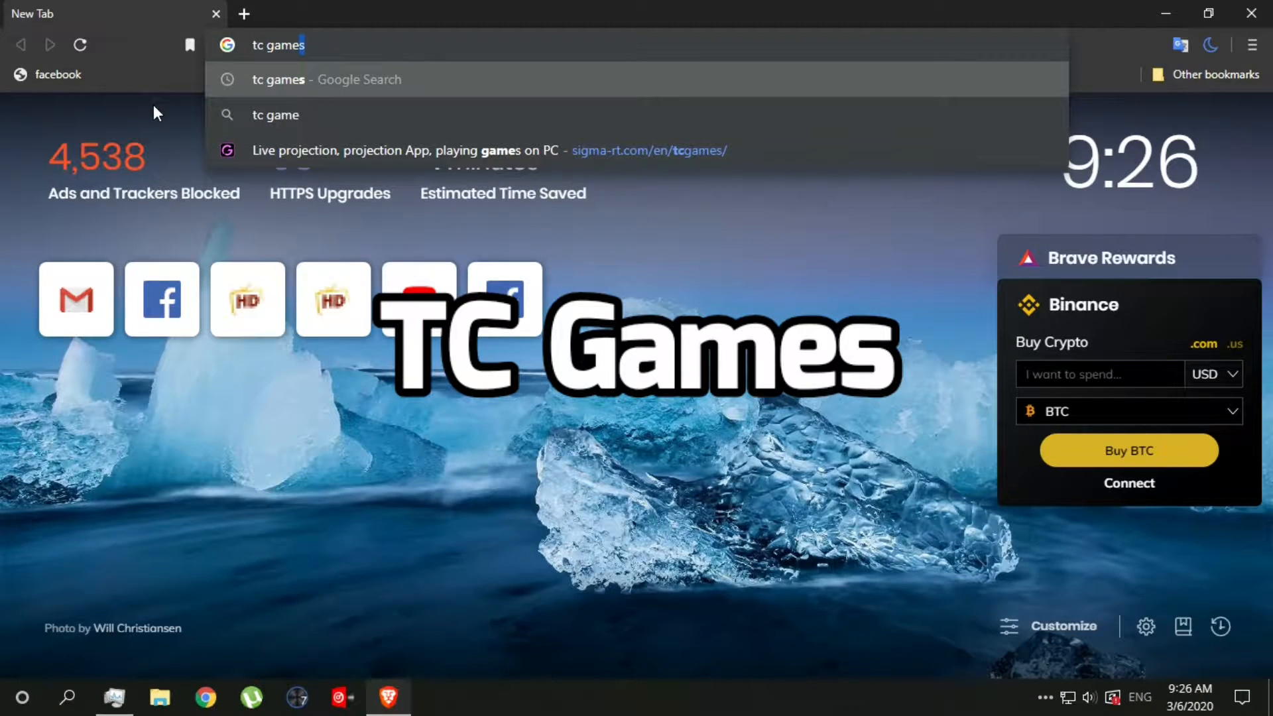
{"action": "key", "text": "Return"}
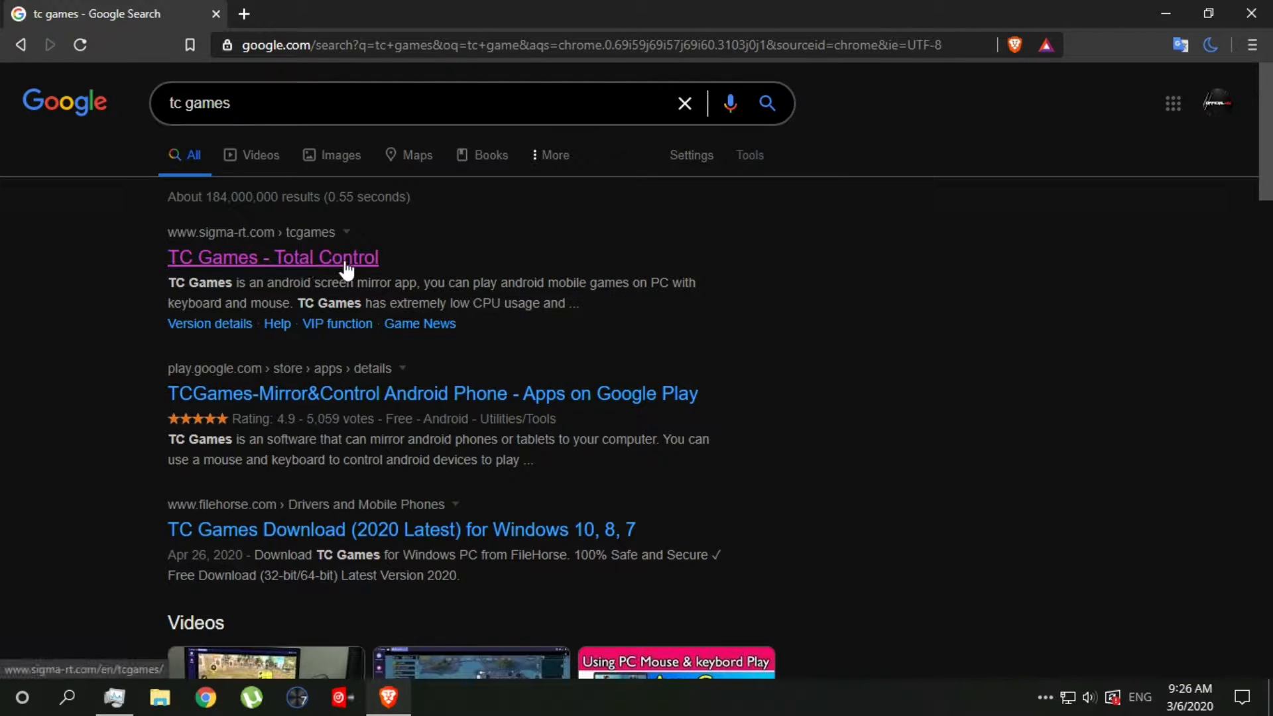
{"action": "left_click", "coordinate": [273, 264]}
Download the 64-bit installer of the TC Games 2.0 PC client.
{"action": "scroll", "coordinate": [599, 351], "scroll_direction": "down", "scroll_amount": 3}
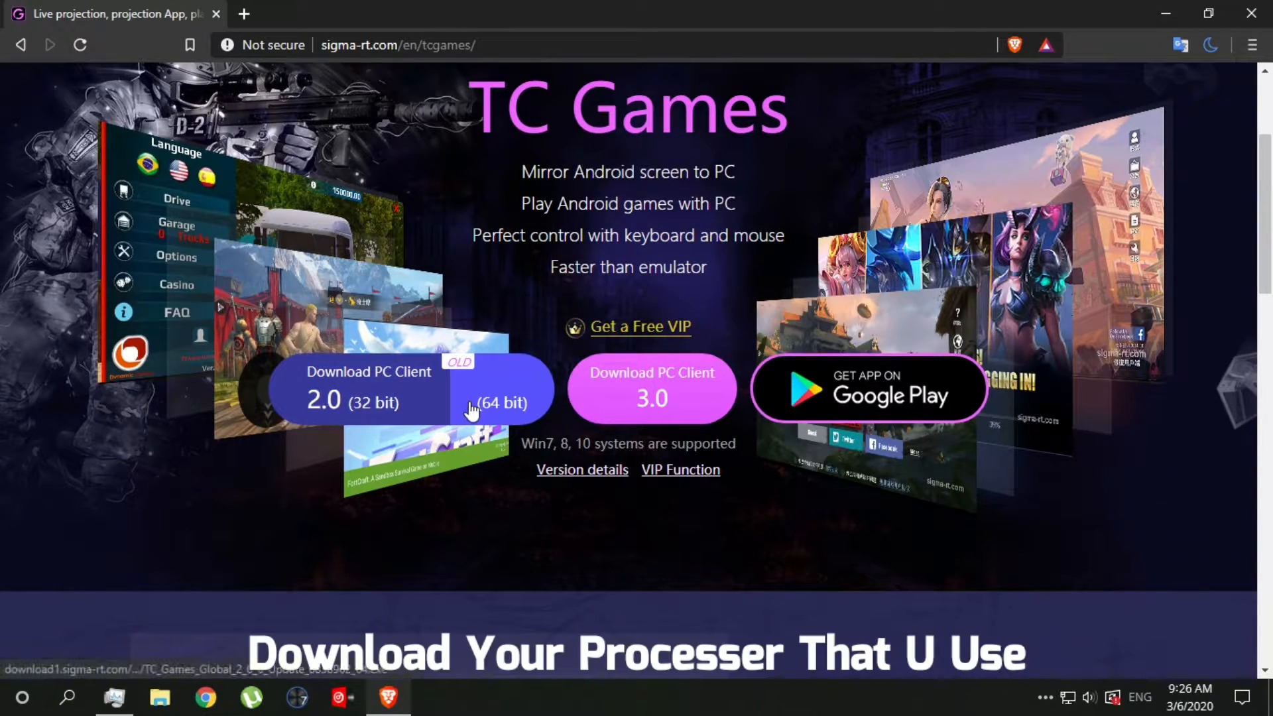
{"action": "left_click", "coordinate": [528, 396]}
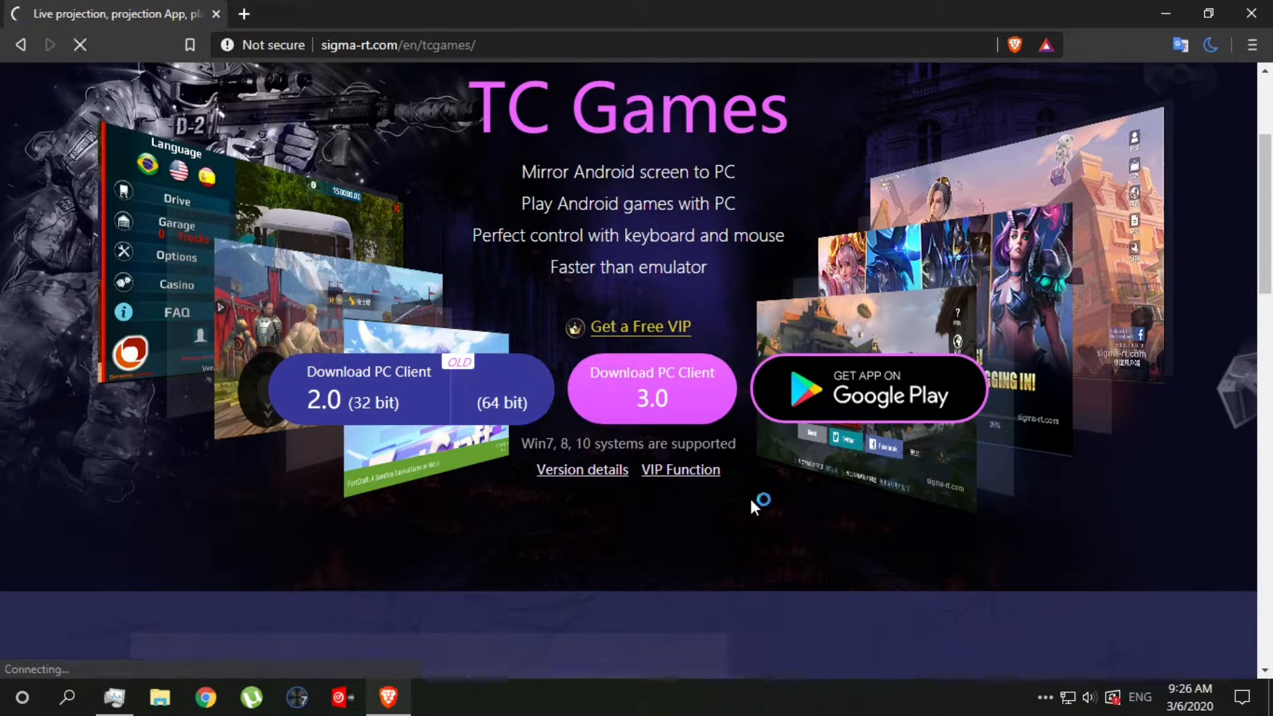
{"action": "left_click", "coordinate": [604, 477]}
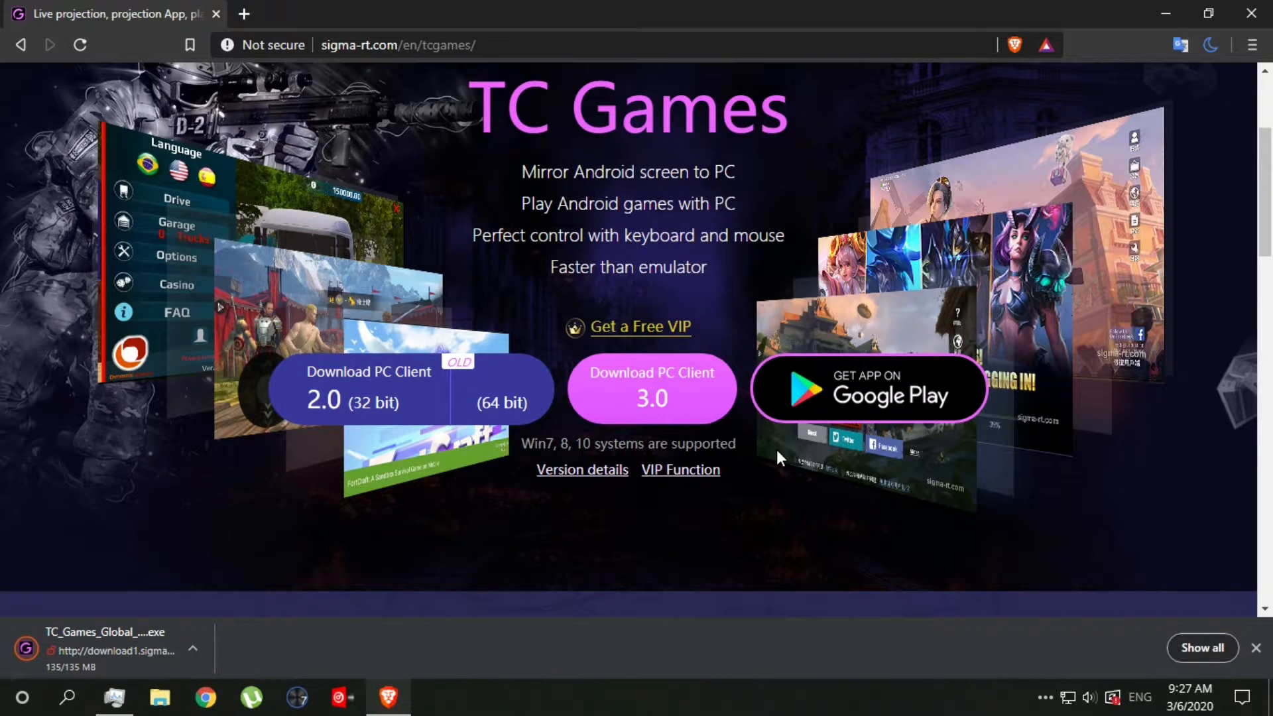
{"action": "scroll", "coordinate": [777, 449], "scroll_direction": "up", "scroll_amount": 3}
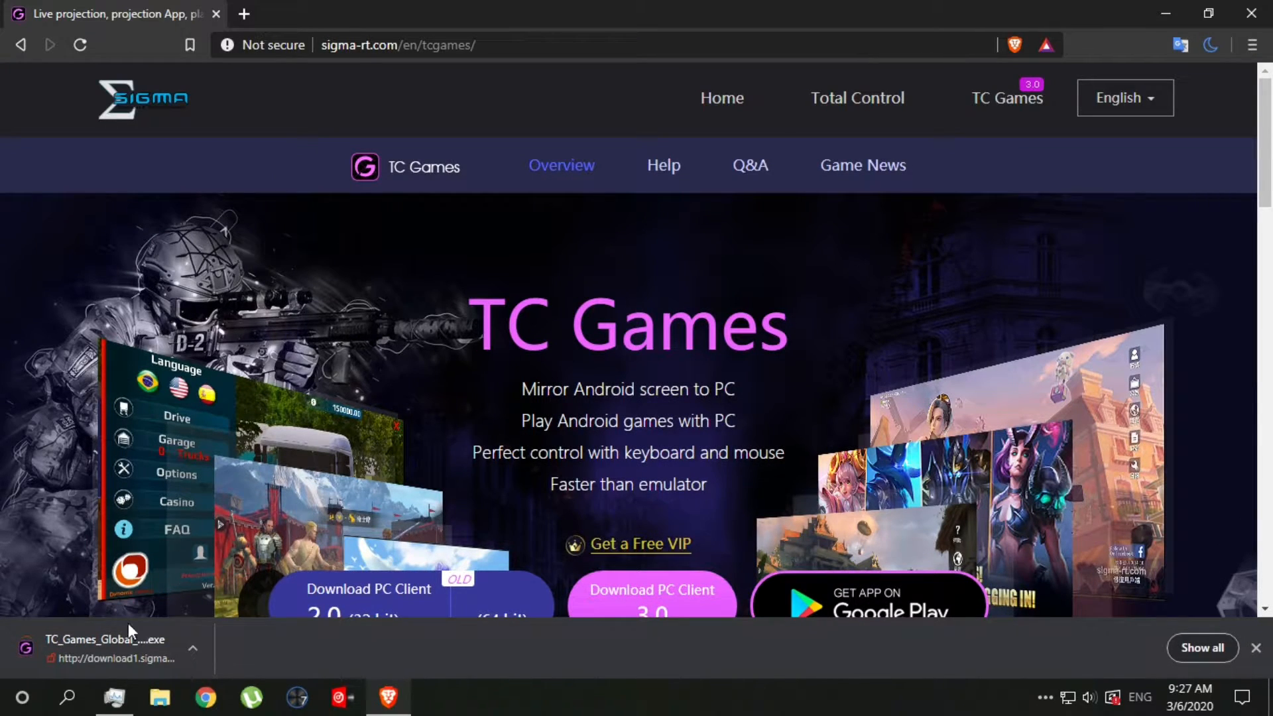
Run the downloaded TC Games installer, download the required Java Runtime Environment and allow the app to make changes to the device.
{"action": "left_click", "coordinate": [82, 653]}
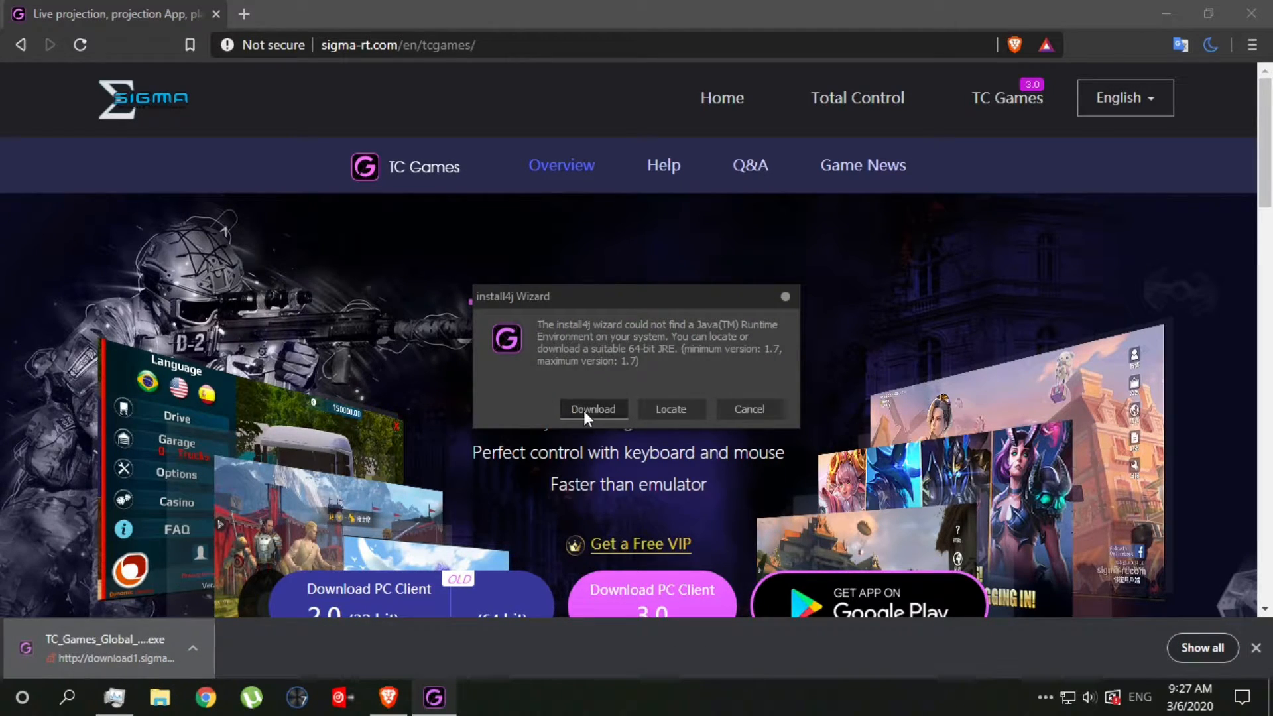
{"action": "left_click", "coordinate": [602, 407]}
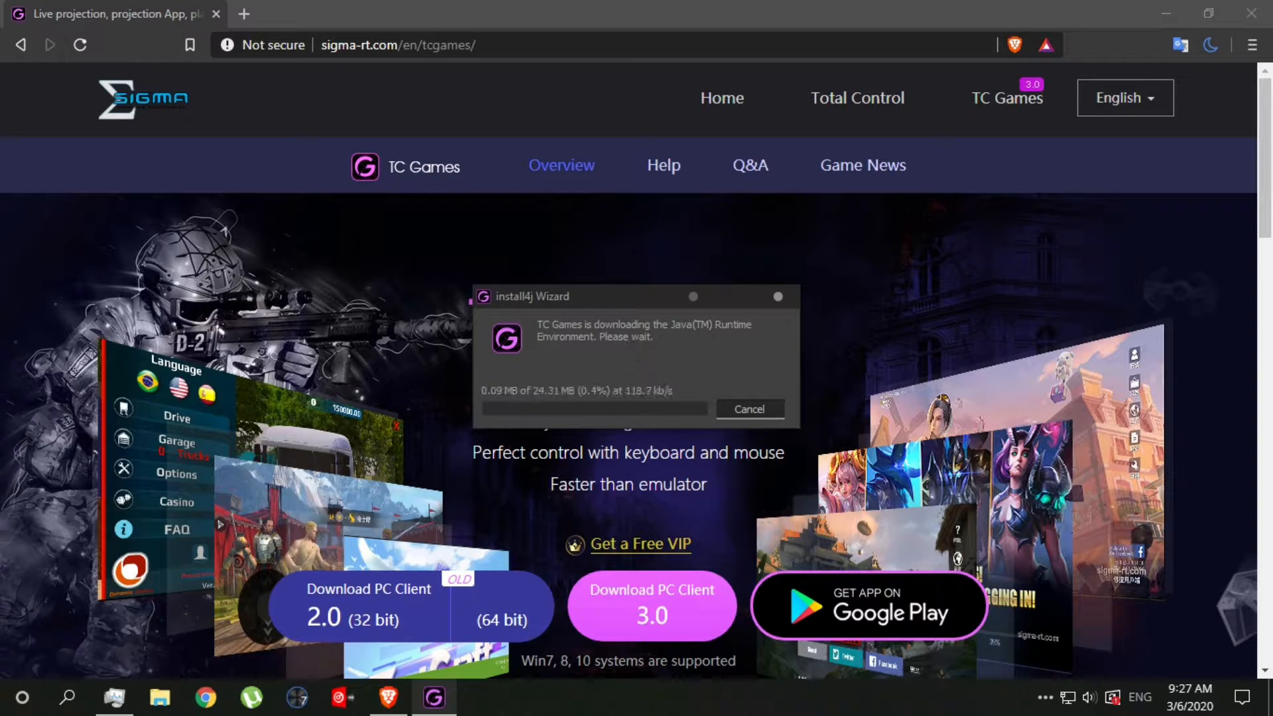
{"action": "left_click_drag", "start_coordinate": [627, 300], "coordinate": [627, 288]}
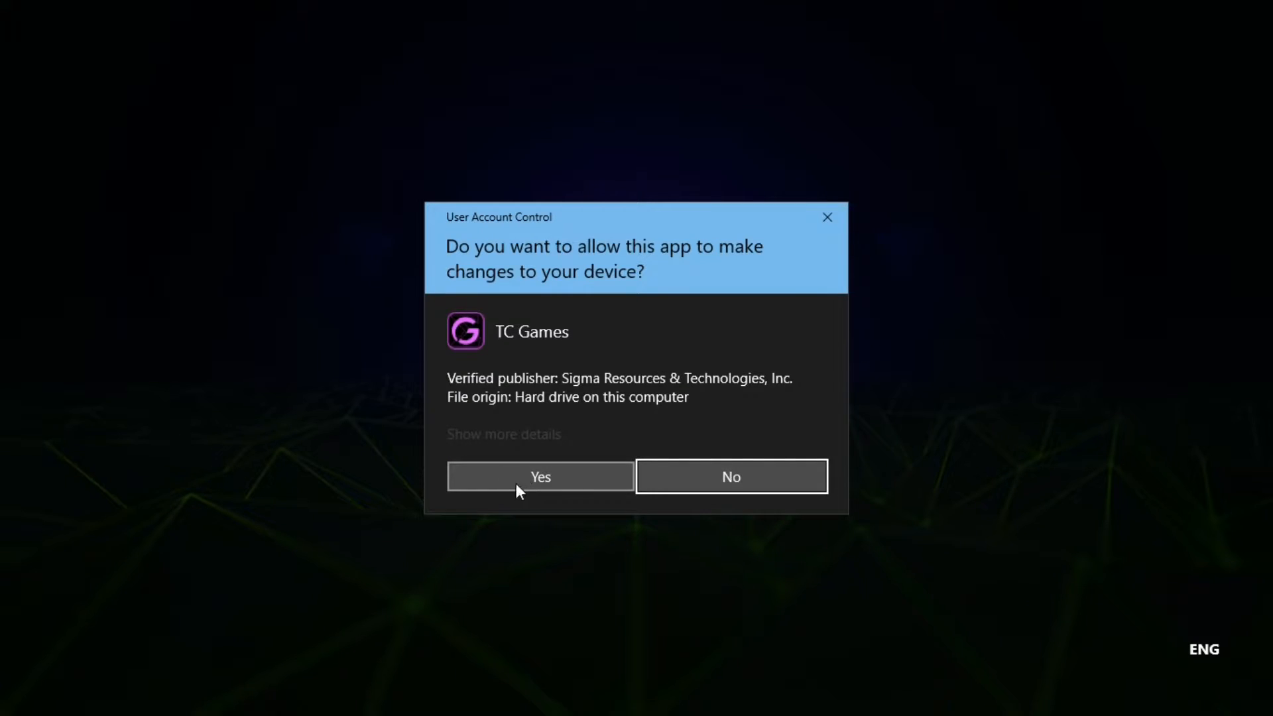
{"action": "left_click", "coordinate": [515, 483]}
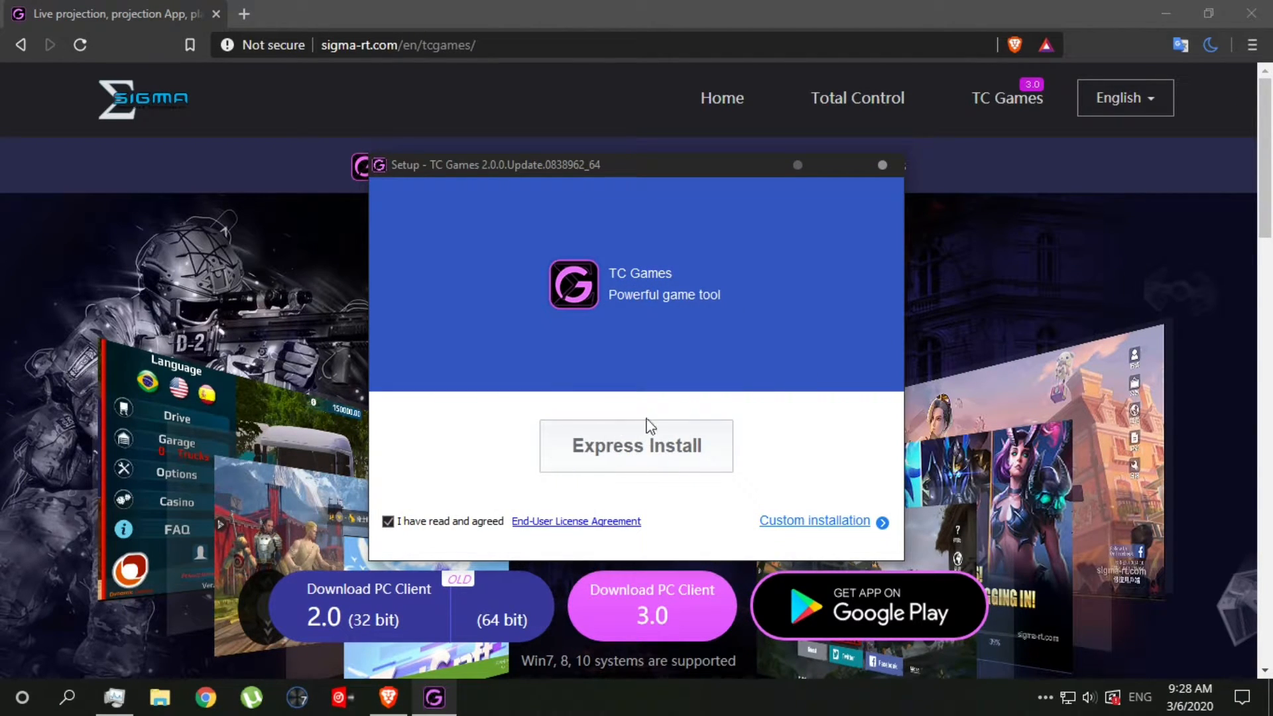
Install TC Games on the PC with the express installation and reboot the computer right away.
{"action": "left_click", "coordinate": [633, 453]}
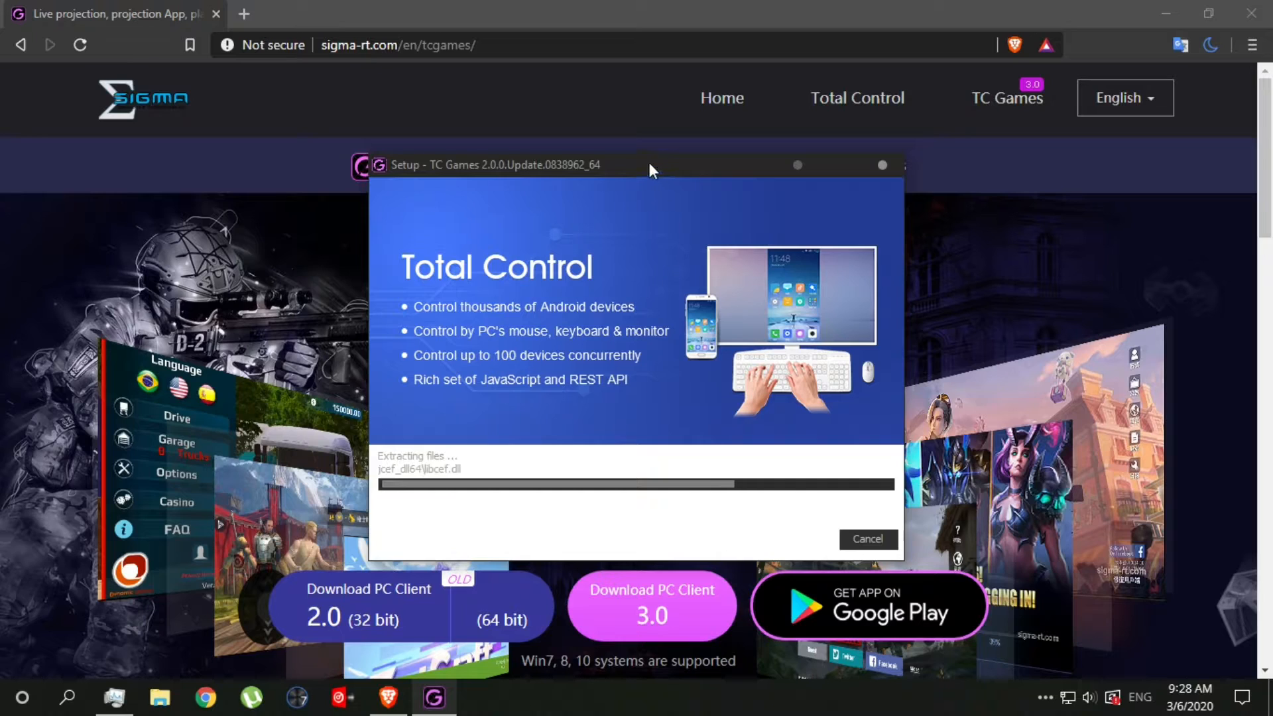
{"action": "left_click_drag", "start_coordinate": [650, 161], "coordinate": [586, 113]}
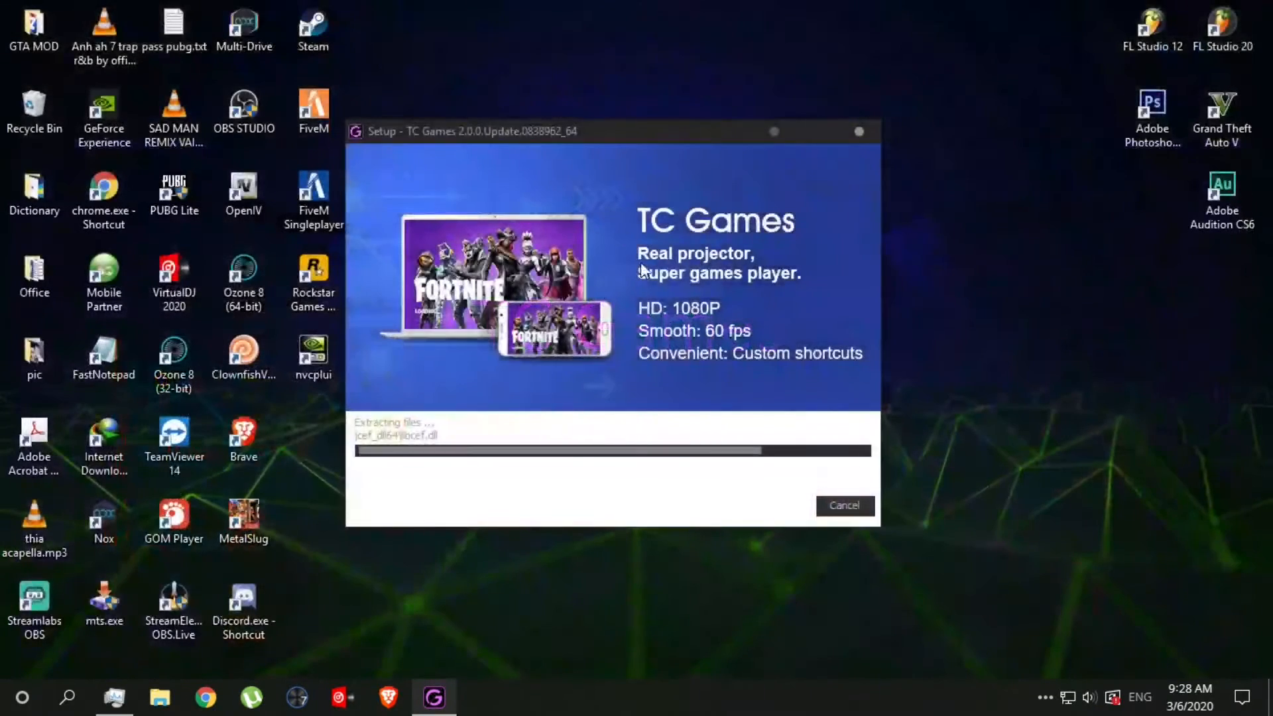
{"action": "right_click", "coordinate": [944, 217]}
{"action": "left_click", "coordinate": [989, 275]}
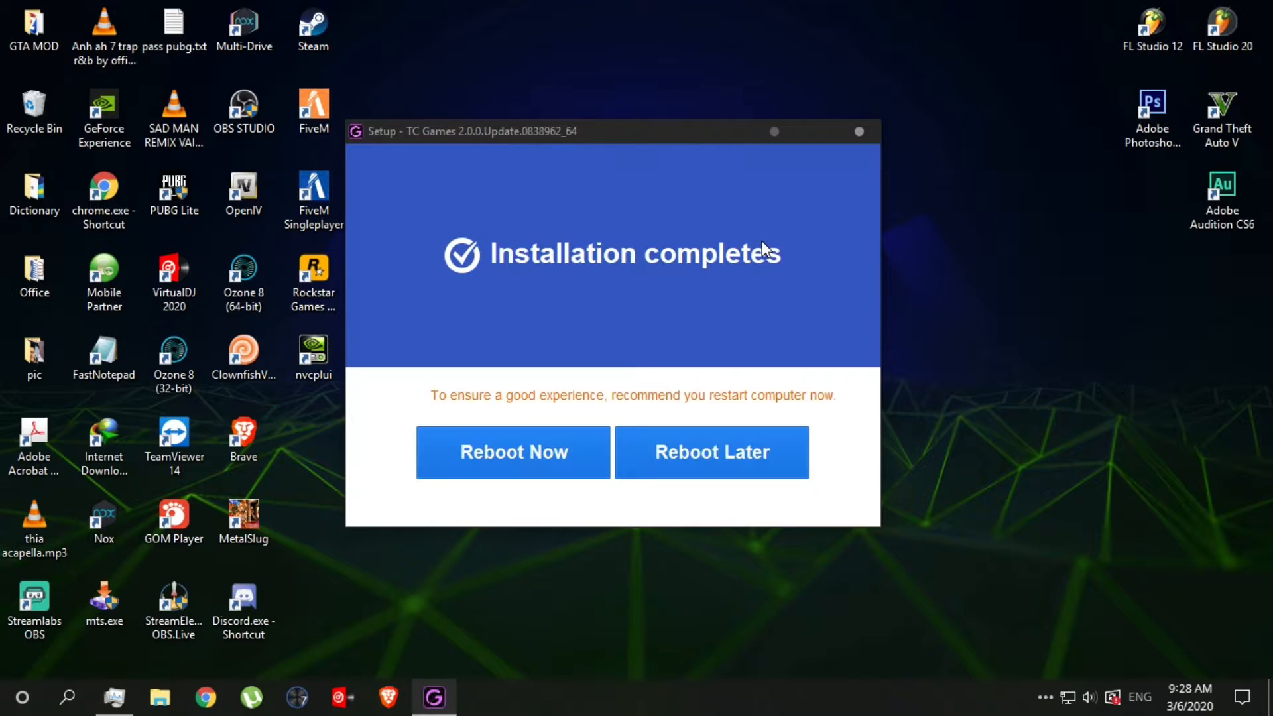
{"action": "left_click", "coordinate": [531, 455]}
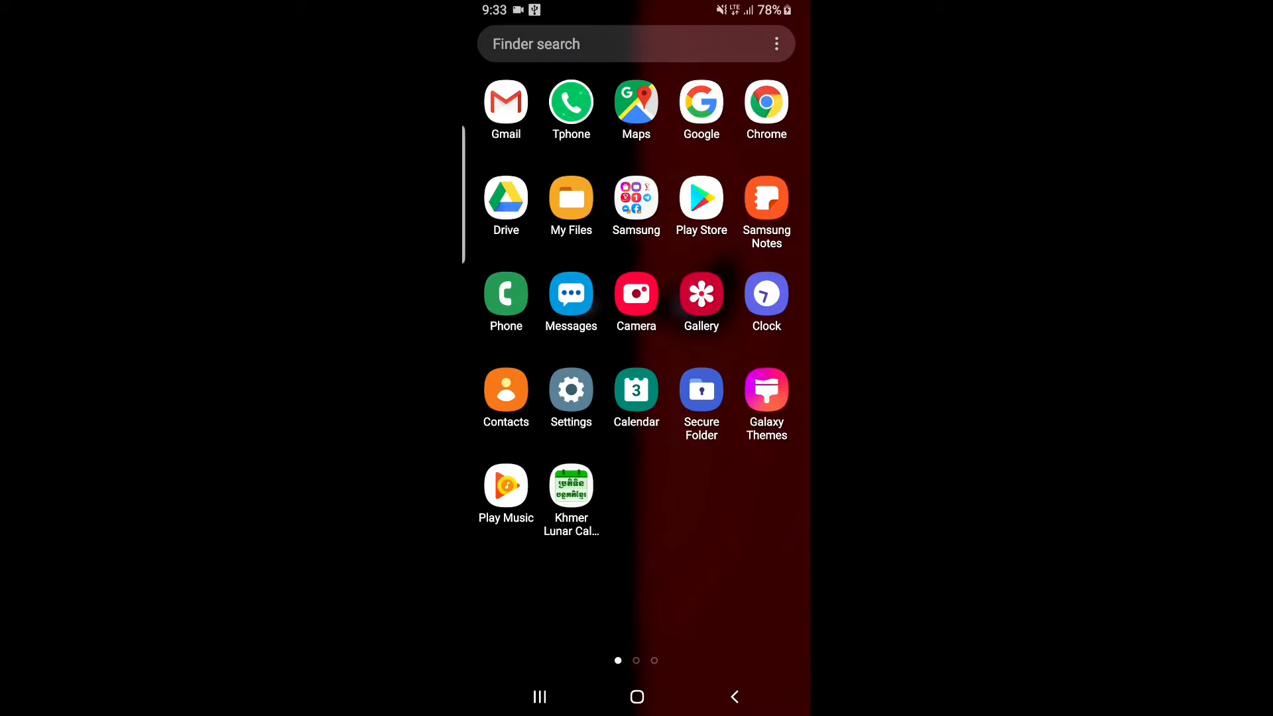
Switch to the phone's Play Store, search for "tc game" and open the TCGames-Mirror&Control Android Phone page.
{"action": "left_click", "coordinate": [701, 197]}
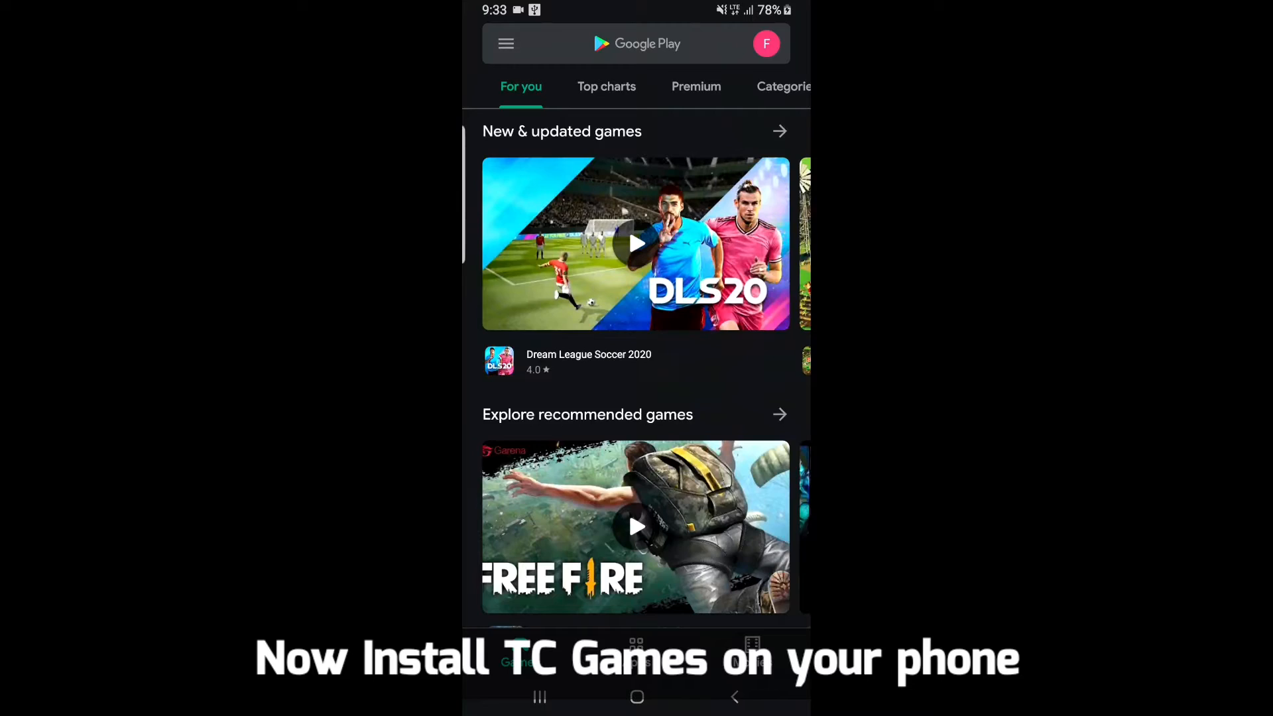
{"action": "left_click", "coordinate": [647, 44]}
{"action": "type", "text": "tc game"}
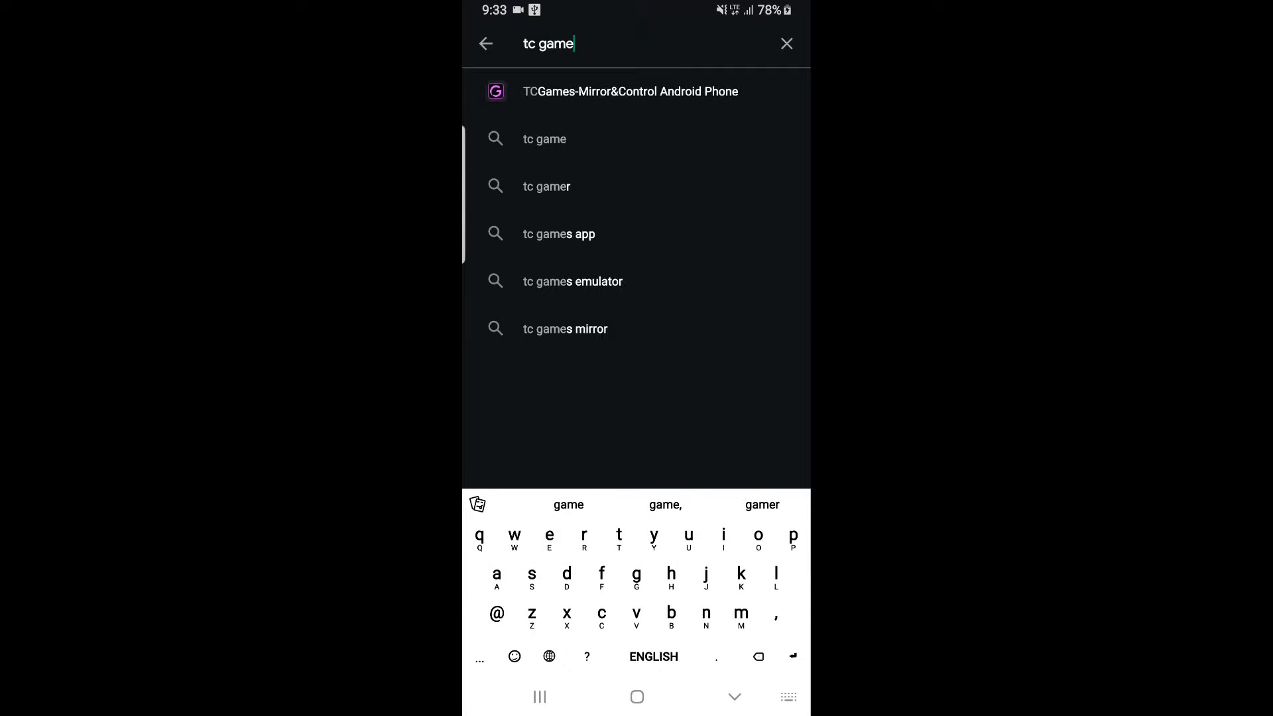
{"action": "key", "text": "Return"}
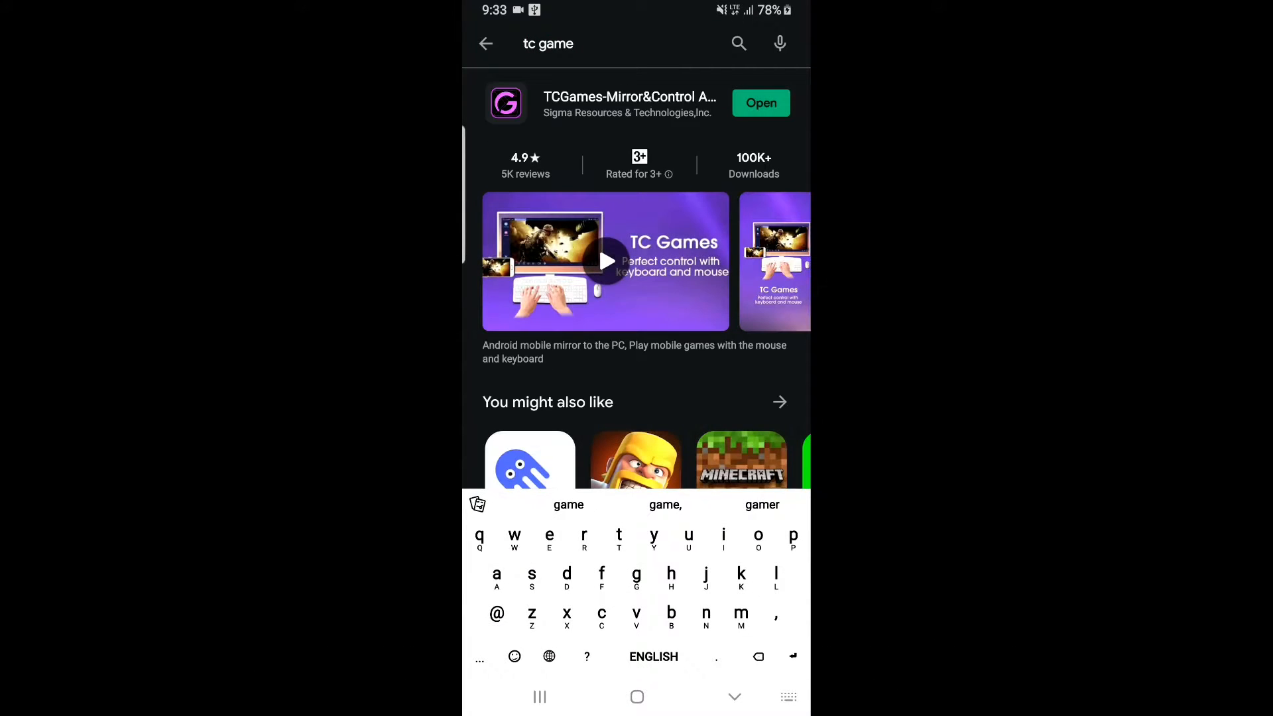
{"action": "left_click", "coordinate": [623, 104]}
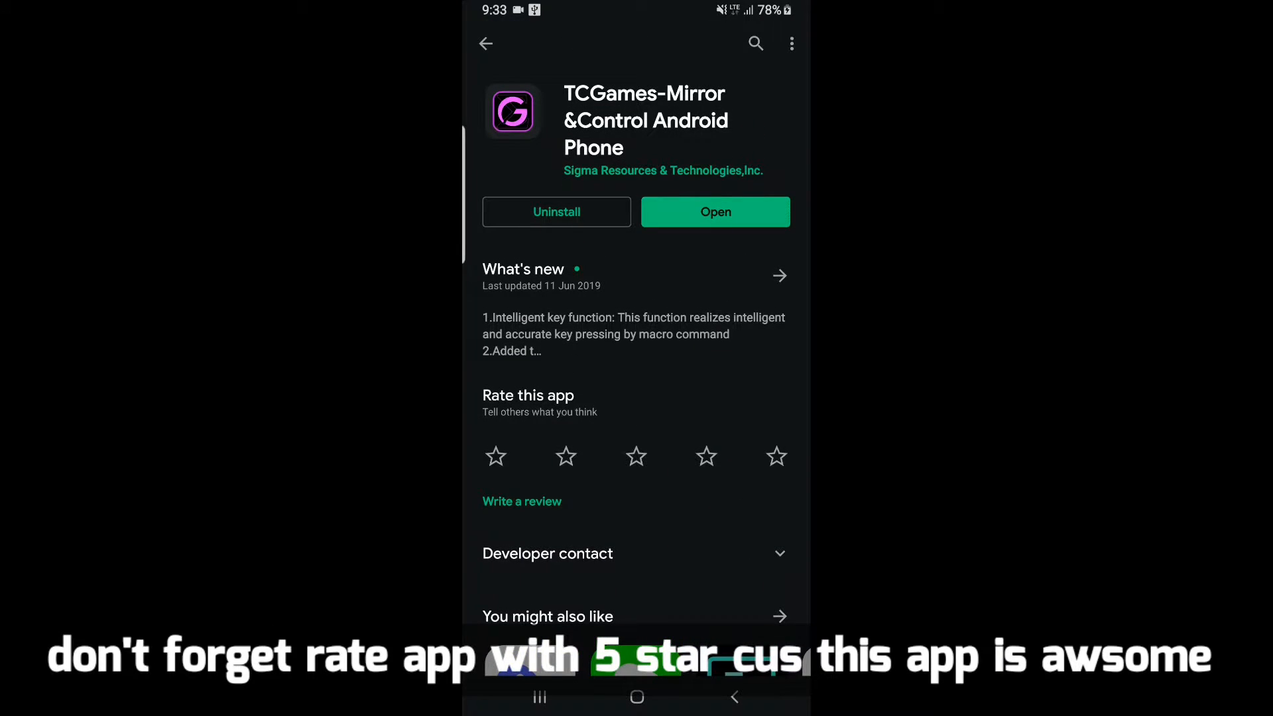
Open the phone's settings and activate developer mode through the build number in the software information.
{"action": "left_click_drag", "start_coordinate": [637, 3], "coordinate": [637, 332]}
{"action": "left_click", "coordinate": [786, 48]}
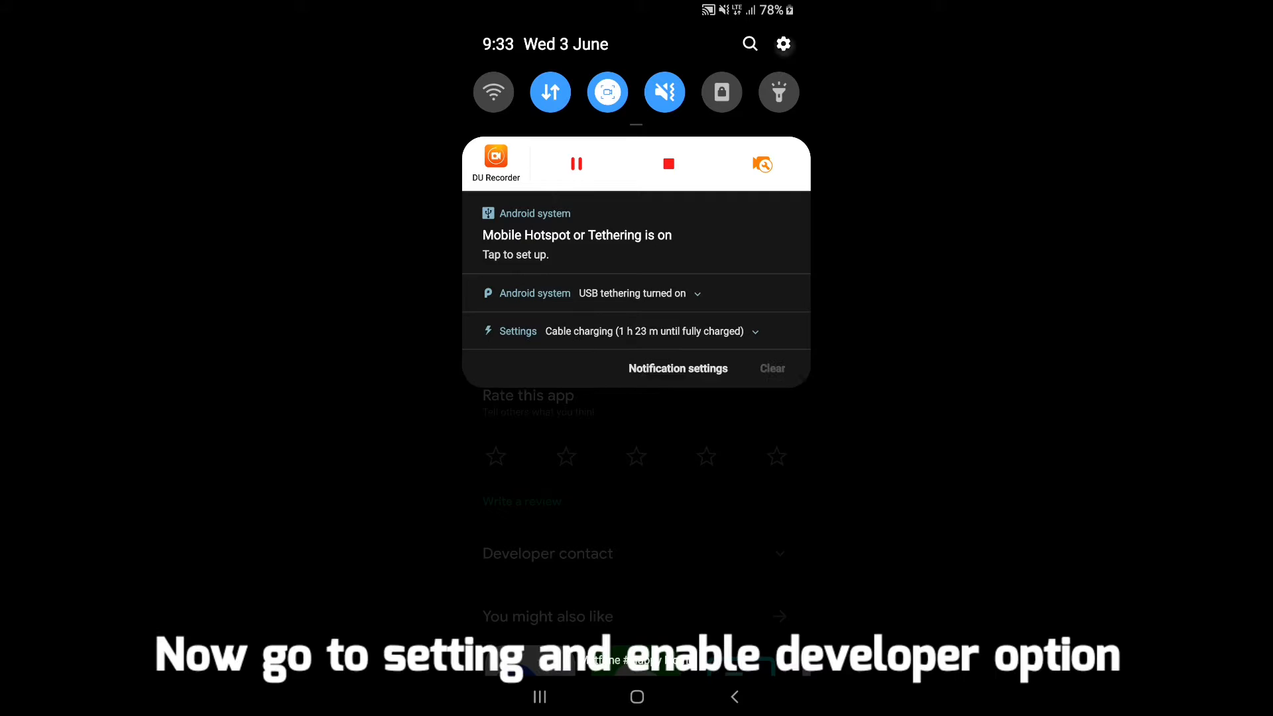
{"action": "scroll", "coordinate": [636, 398], "scroll_direction": "down", "scroll_amount": 10}
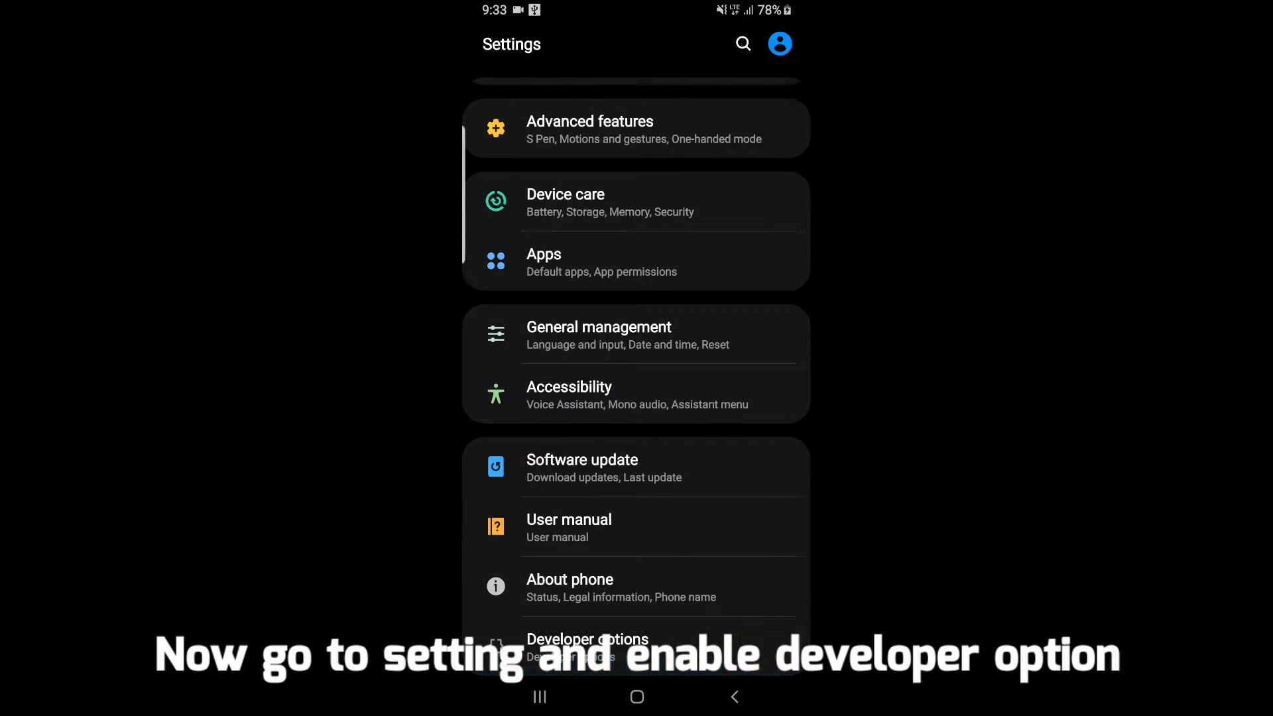
{"action": "left_click", "coordinate": [621, 587]}
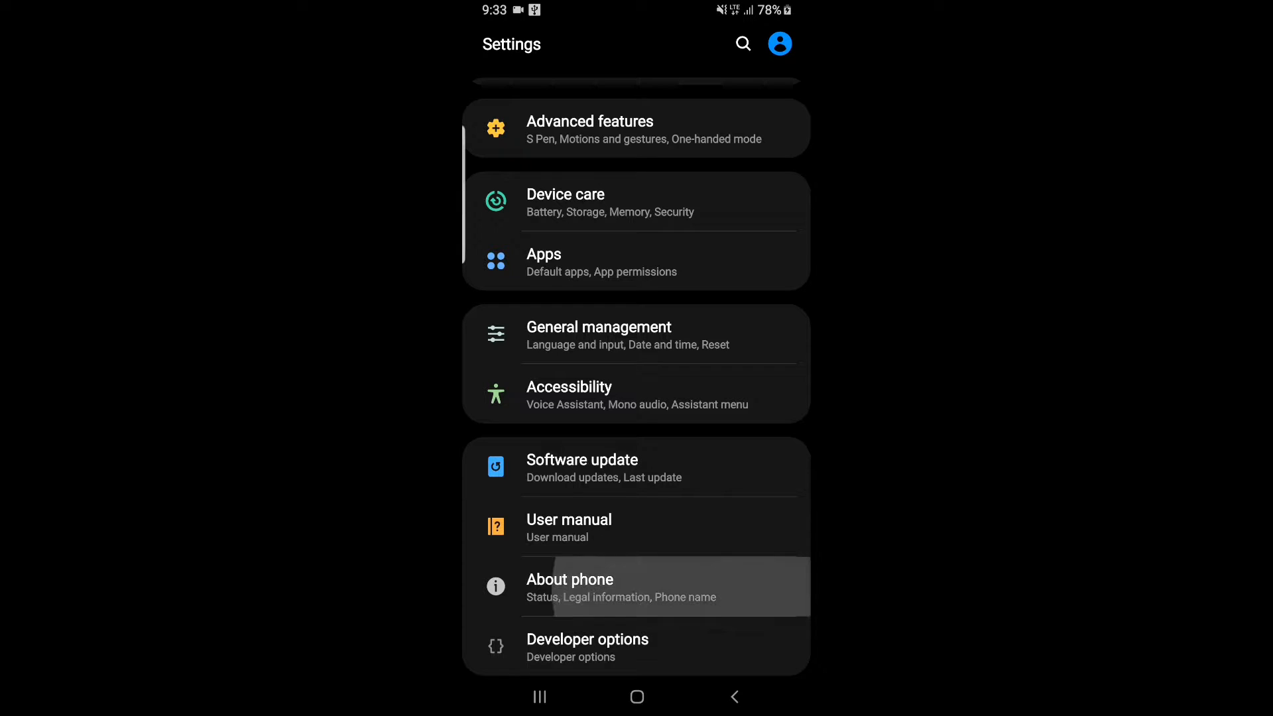
{"action": "scroll", "coordinate": [636, 604], "scroll_direction": "down", "scroll_amount": 3}
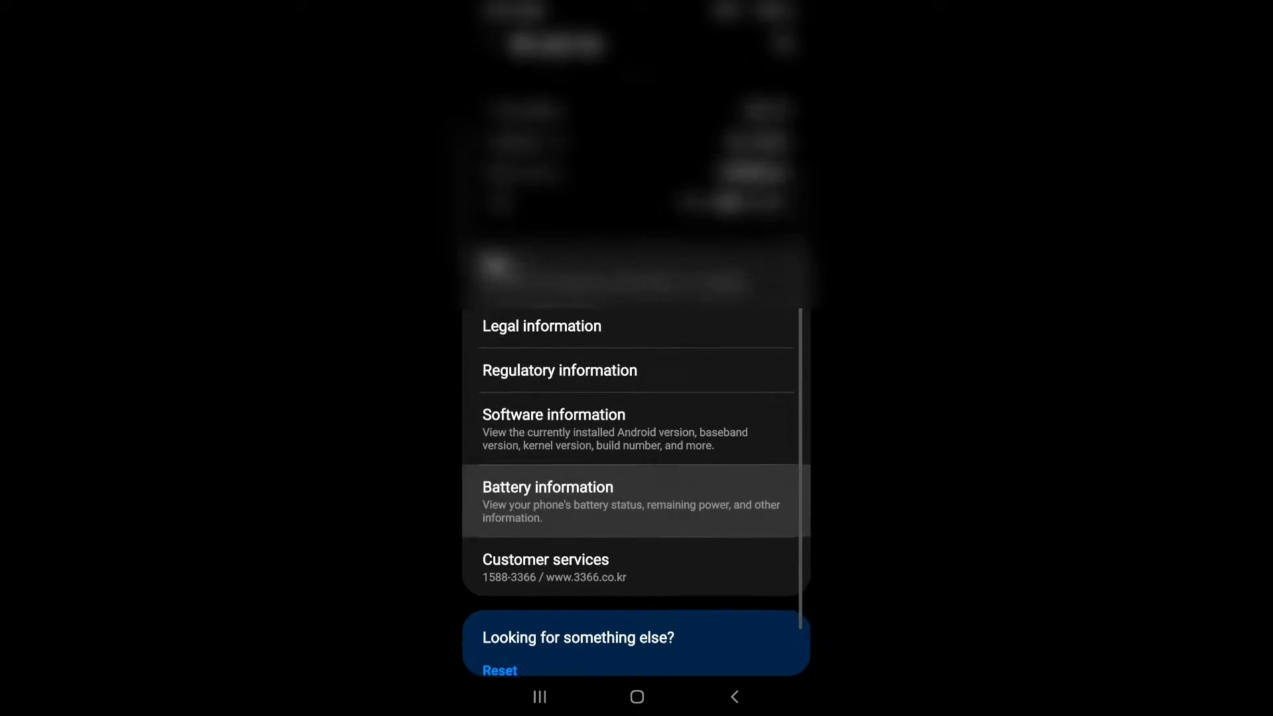
{"action": "left_click", "coordinate": [636, 412]}
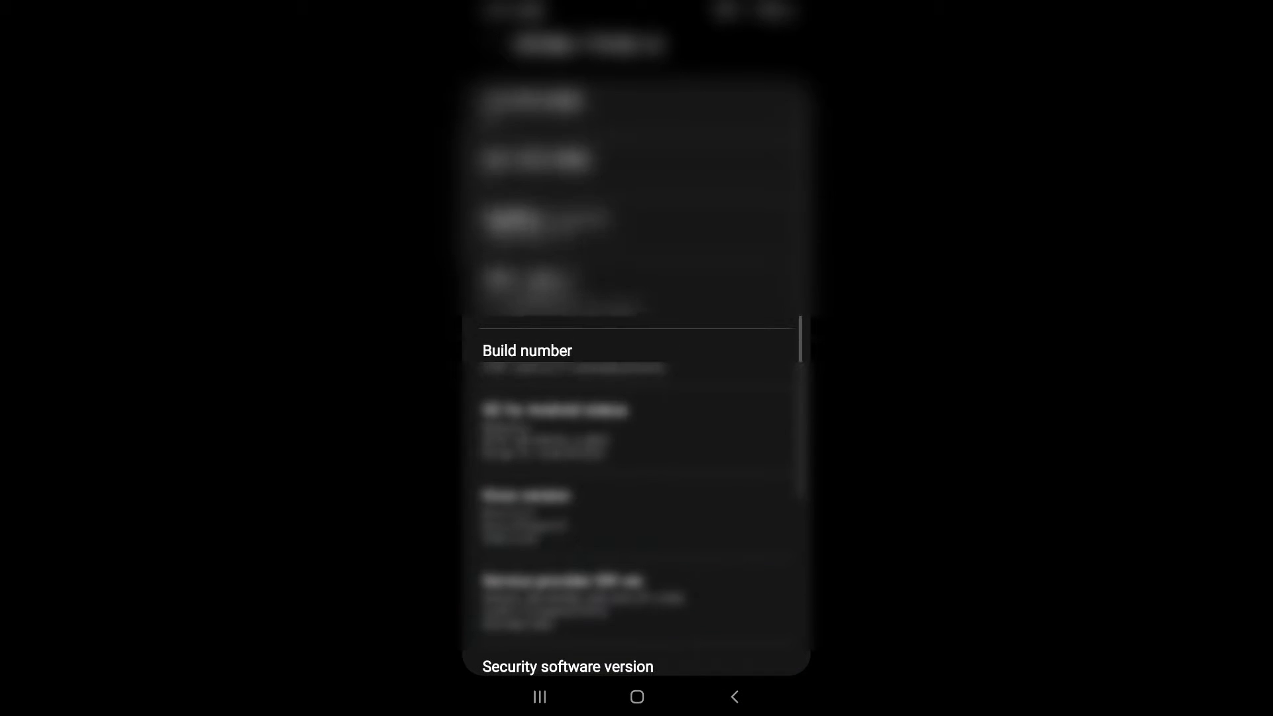
{"action": "left_click", "coordinate": [663, 359]}
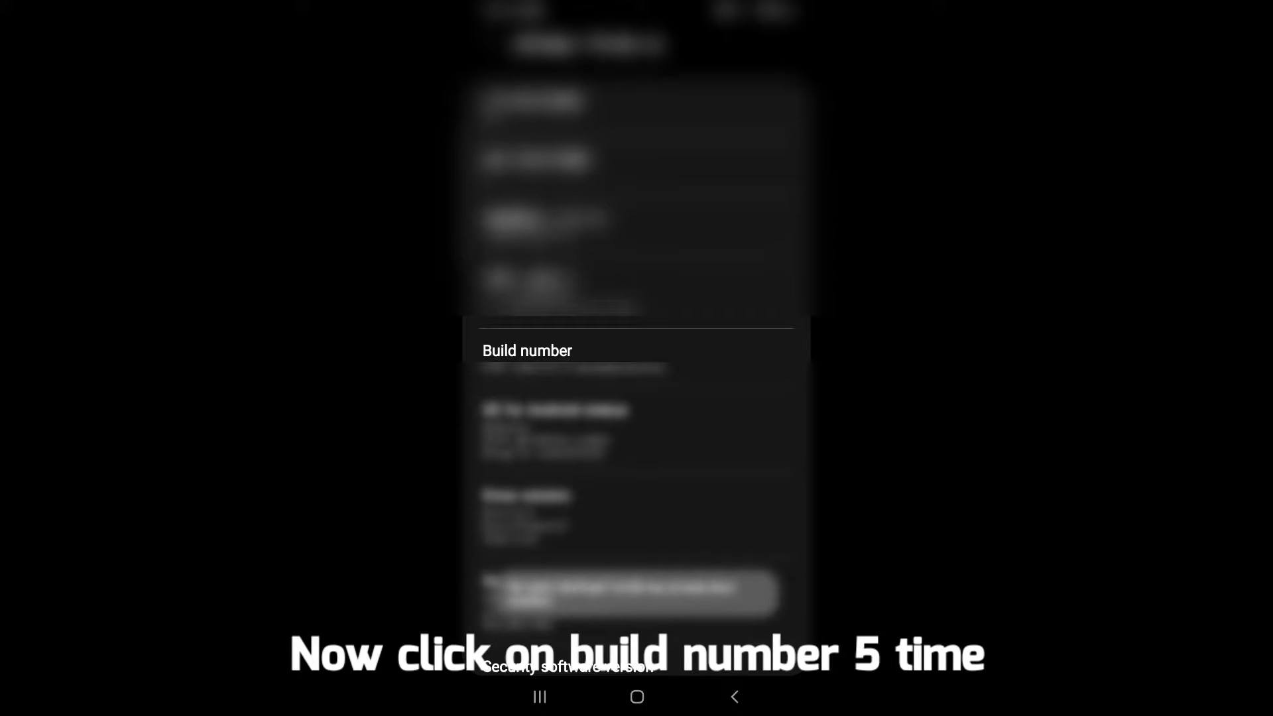
Return to the main settings list, open Developer options and turn on USB debugging.
{"action": "left_click", "coordinate": [735, 697]}
{"action": "left_click", "coordinate": [734, 696]}
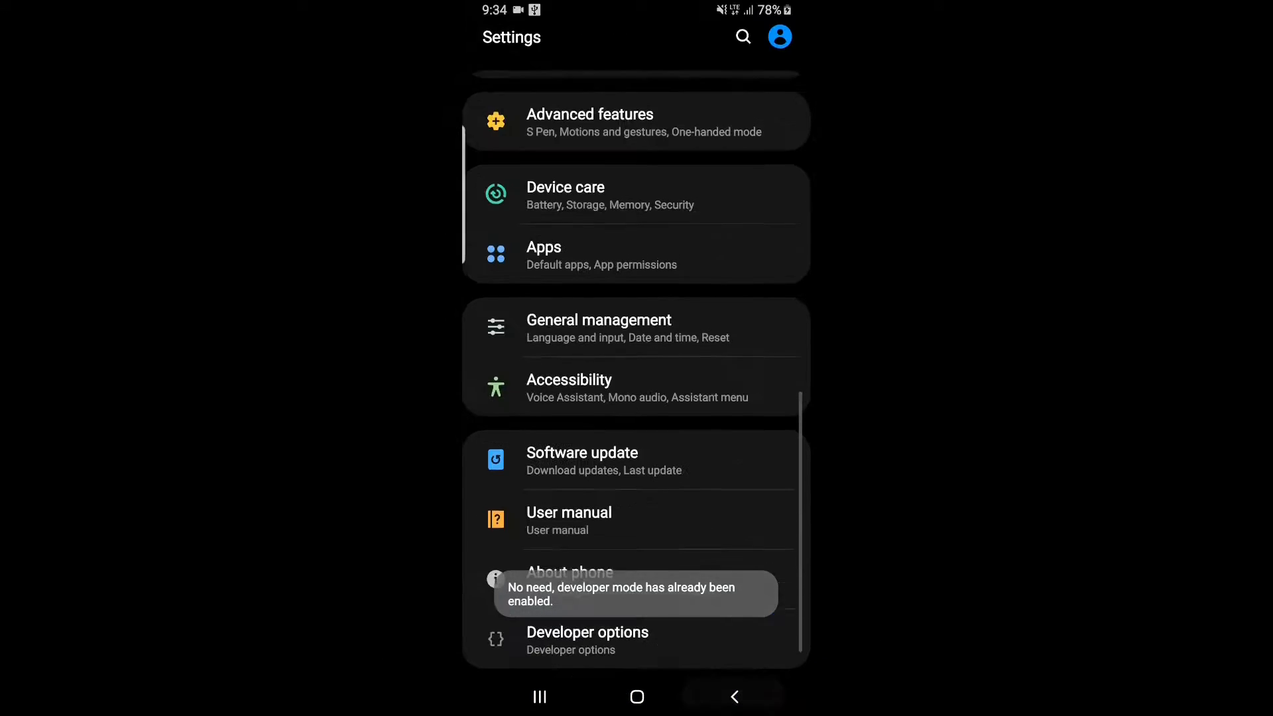
{"action": "left_click", "coordinate": [716, 646]}
{"action": "left_click", "coordinate": [717, 646]}
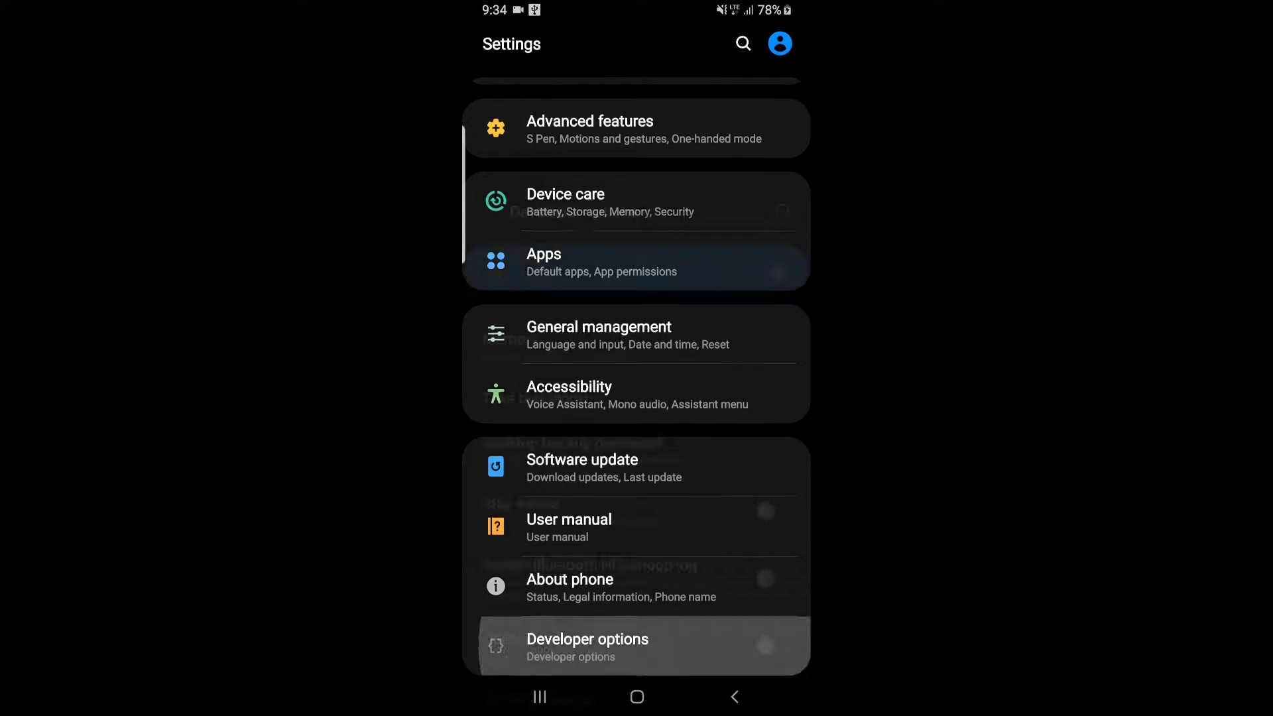
{"action": "scroll", "coordinate": [637, 411], "scroll_direction": "down", "scroll_amount": 7}
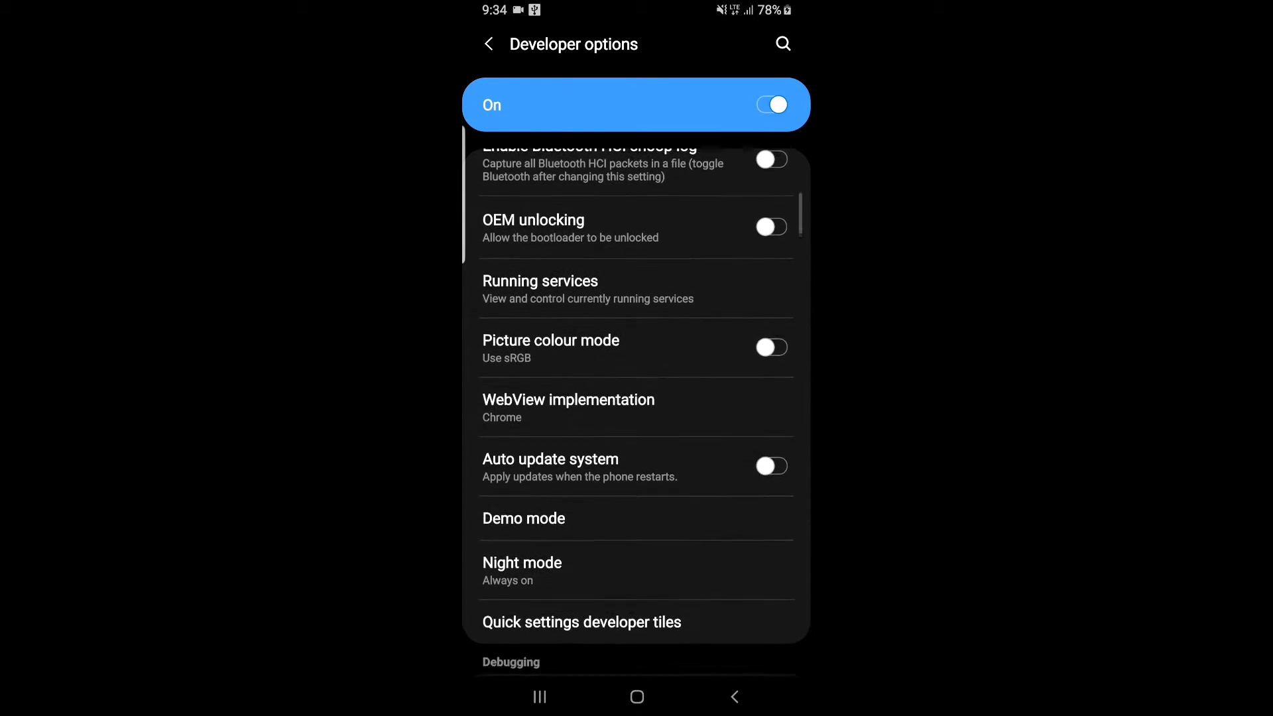
{"action": "left_click", "coordinate": [772, 458]}
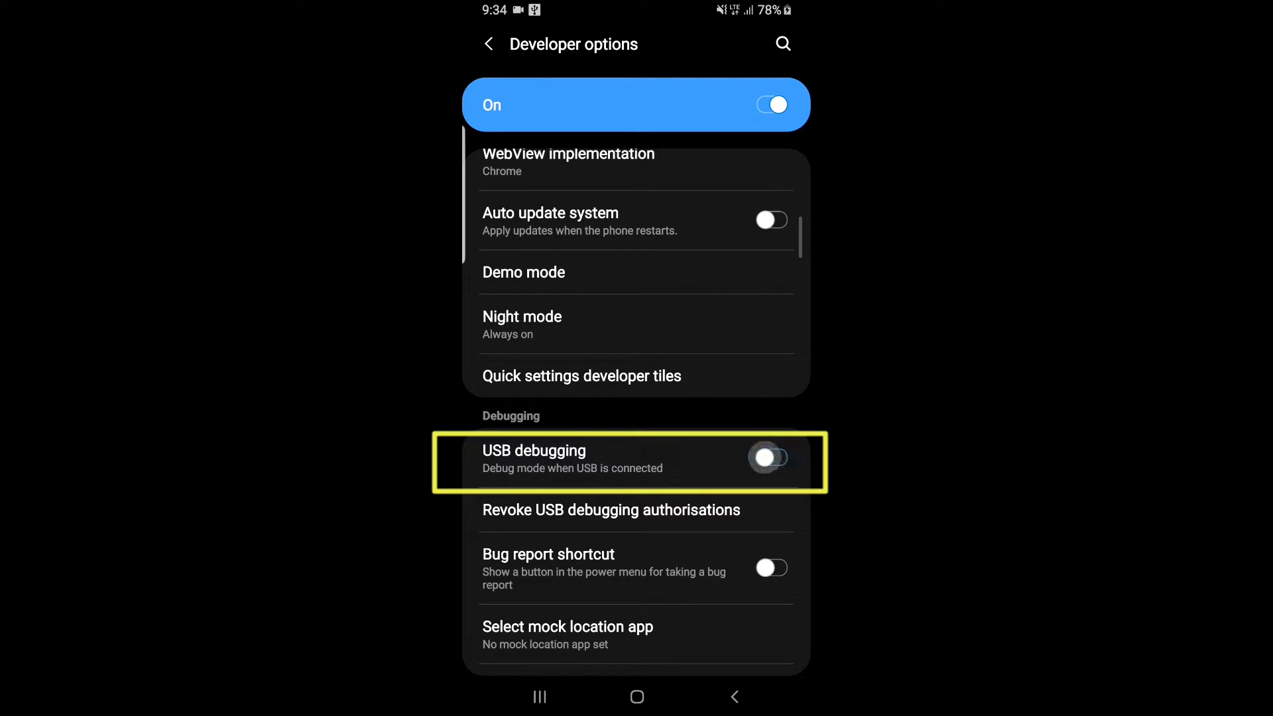
{"action": "left_click", "coordinate": [771, 457]}
{"action": "left_click", "coordinate": [716, 631]}
{"action": "left_click_drag", "start_coordinate": [637, 510], "coordinate": [636, 541]}
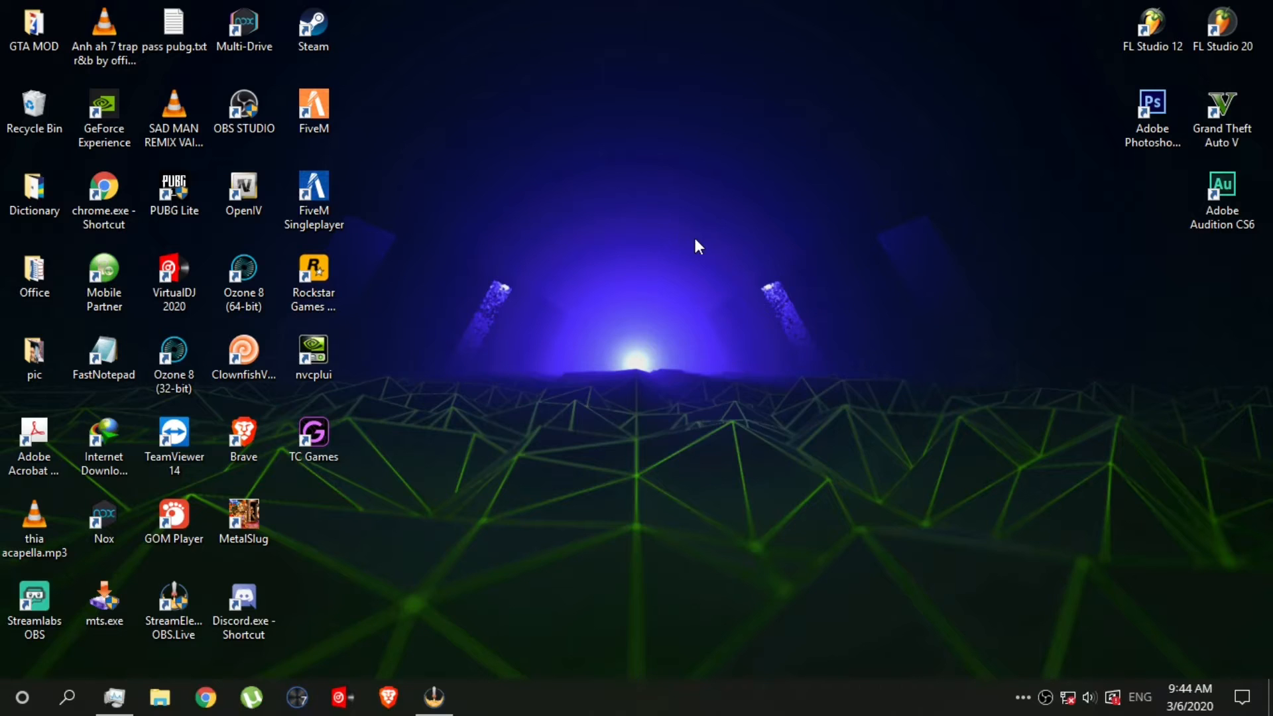
{"action": "right_click", "coordinate": [677, 229]}
{"action": "left_click", "coordinate": [753, 288]}
{"action": "right_click", "coordinate": [754, 288]}
{"action": "left_click", "coordinate": [810, 346]}
{"action": "right_click", "coordinate": [586, 360]}
{"action": "left_click", "coordinate": [634, 421]}
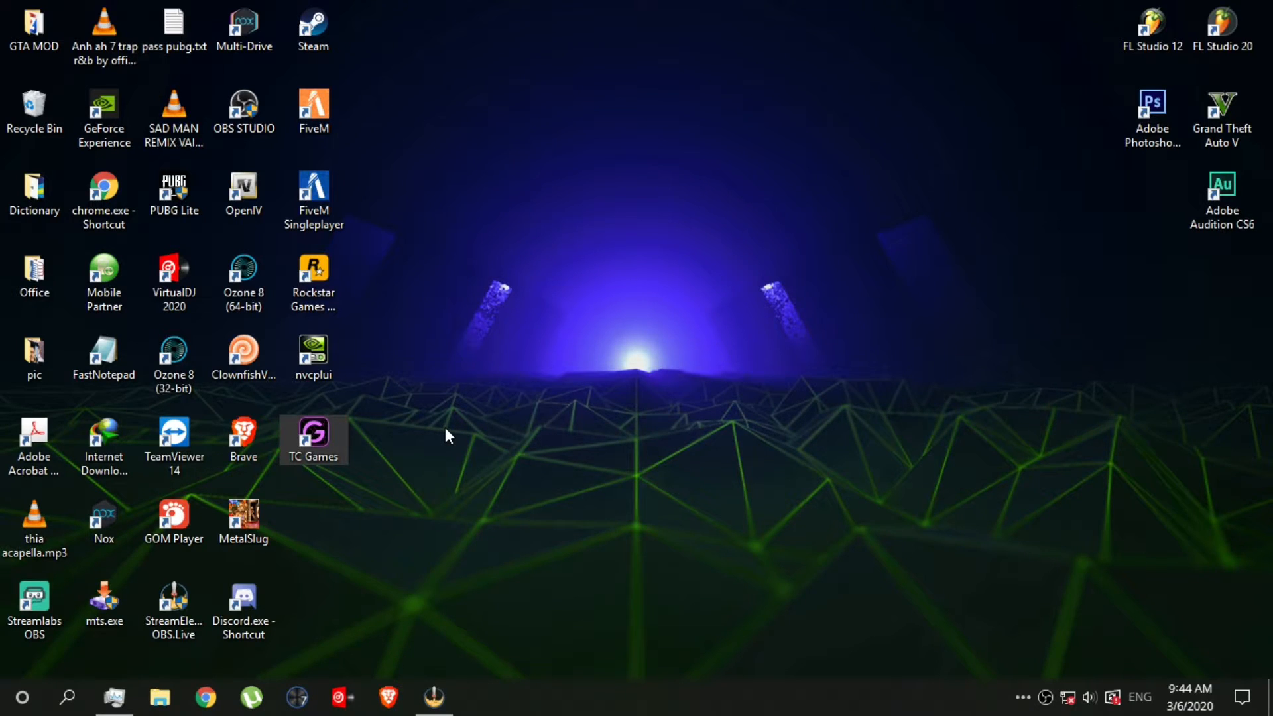
Switch to TC Games on the PC and select Samsung as the phone brand for the USB connection.
{"action": "key", "text": "Return"}
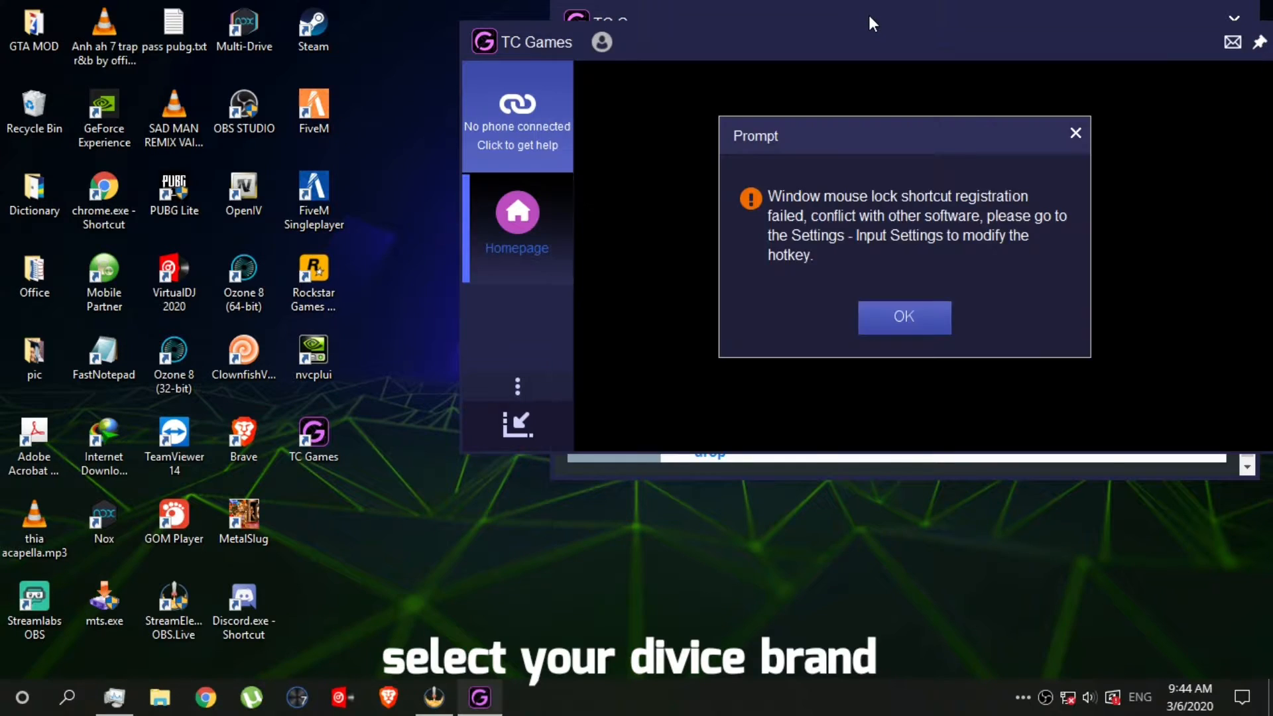
{"action": "left_click_drag", "start_coordinate": [868, 17], "coordinate": [779, 38]}
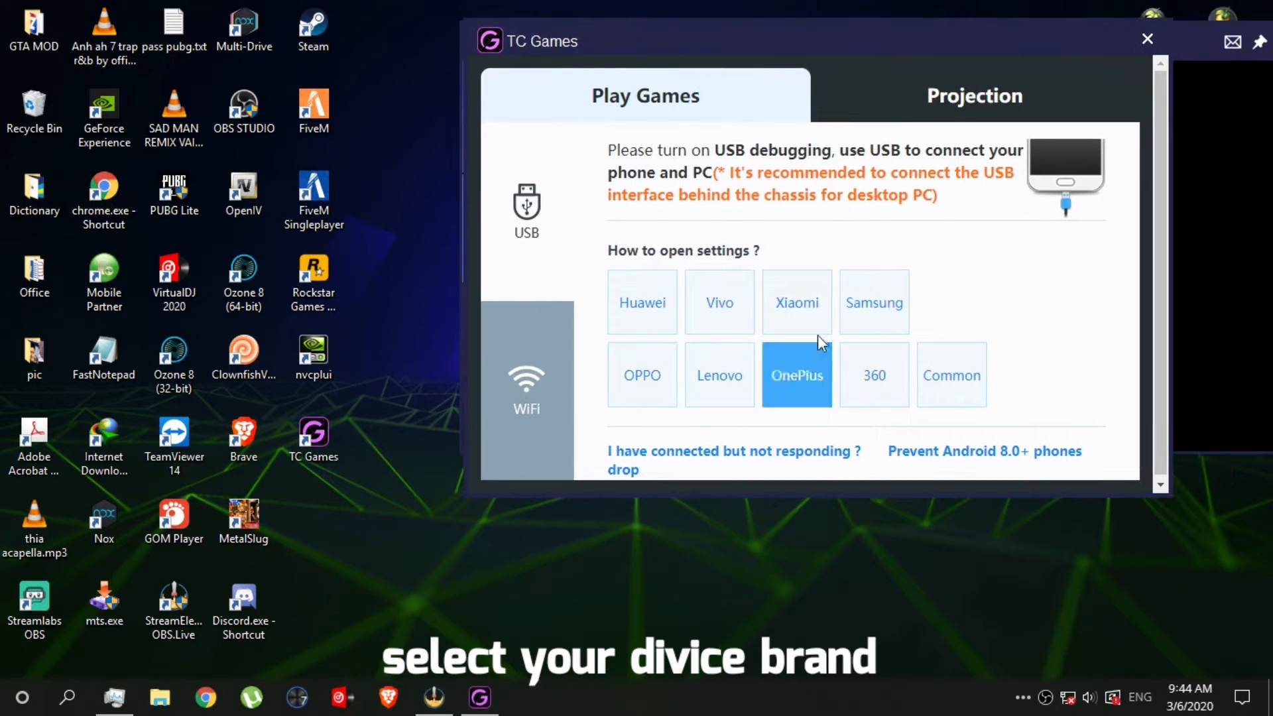
{"action": "left_click", "coordinate": [867, 317]}
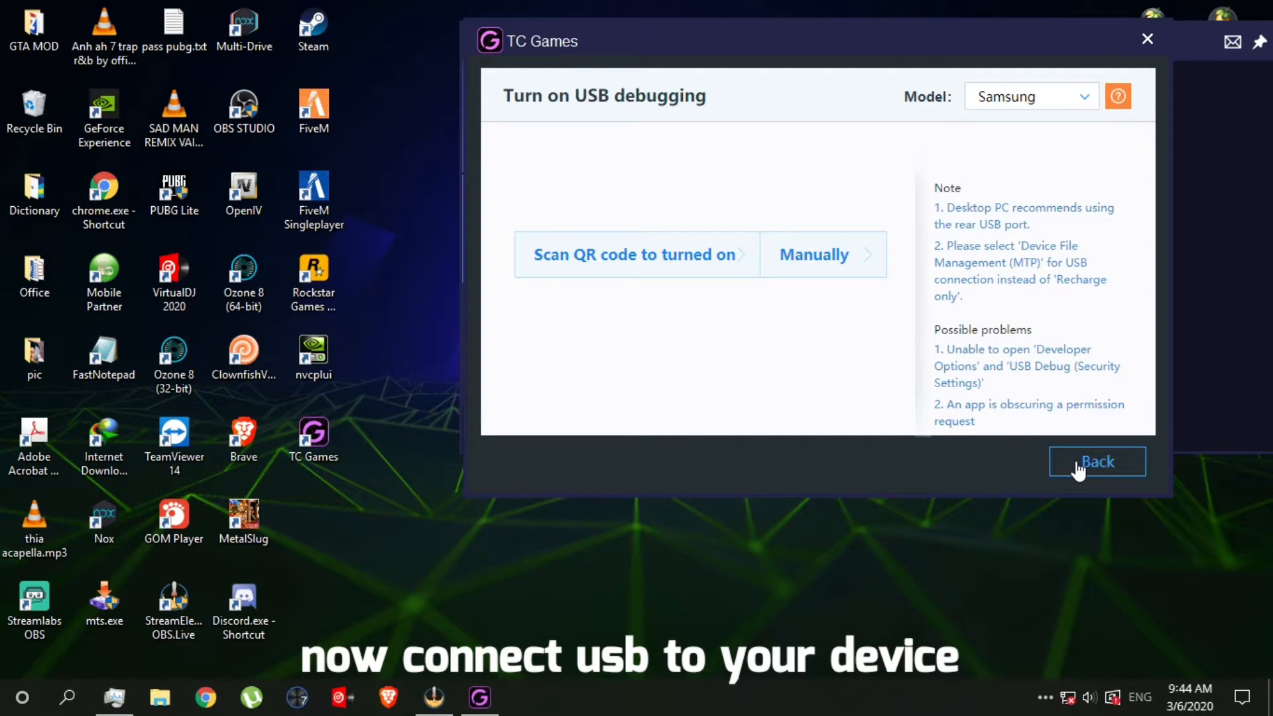
Move the USB debugging guide and main TC Games windows aside and dismiss the mouse lock shortcut prompt.
{"action": "left_click_drag", "start_coordinate": [980, 51], "coordinate": [999, 214]}
{"action": "left_click_drag", "start_coordinate": [824, 39], "coordinate": [671, 74]}
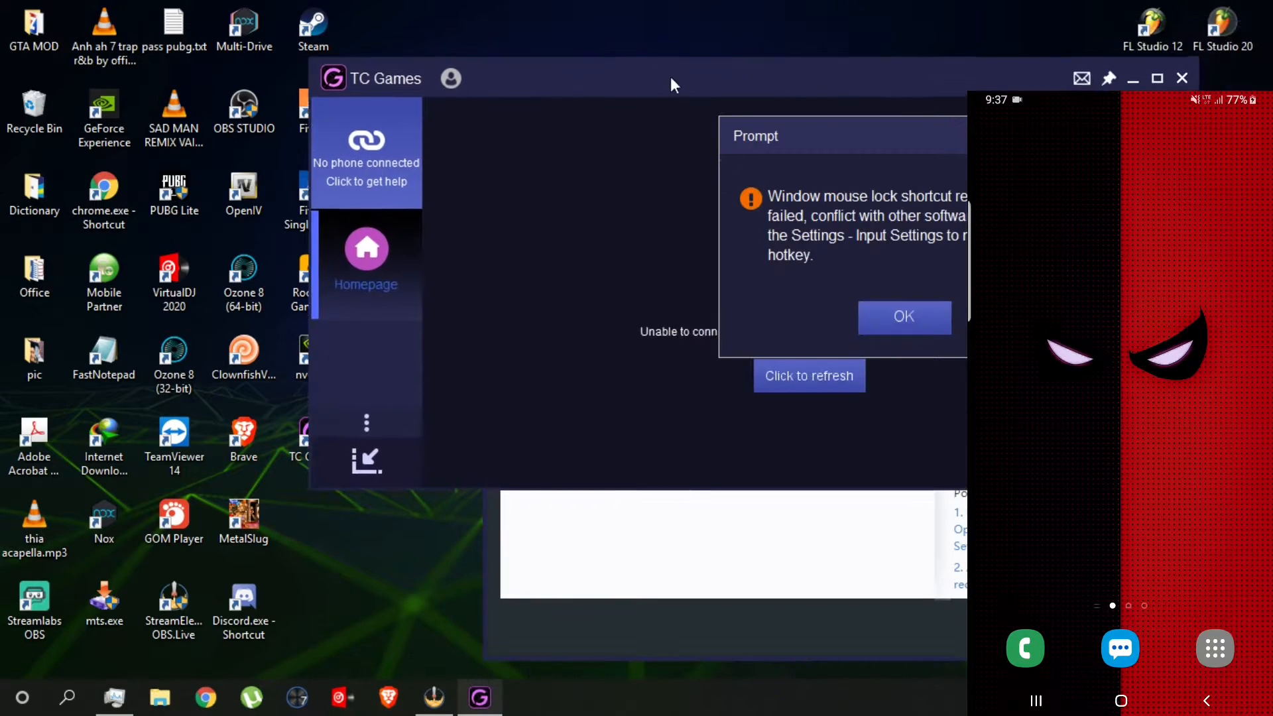
{"action": "left_click", "coordinate": [903, 321]}
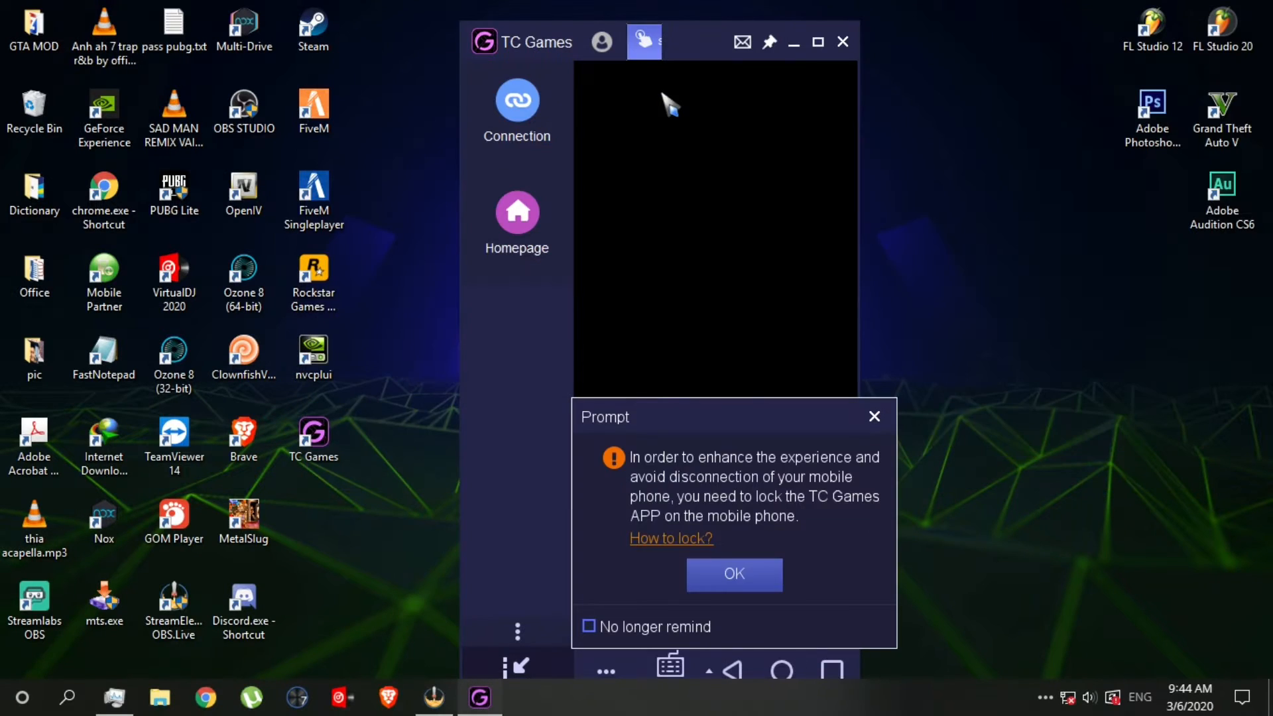
Dismiss the prompt about locking the TC Games app on the phone and shift the TC Games window slightly.
{"action": "left_click", "coordinate": [773, 577]}
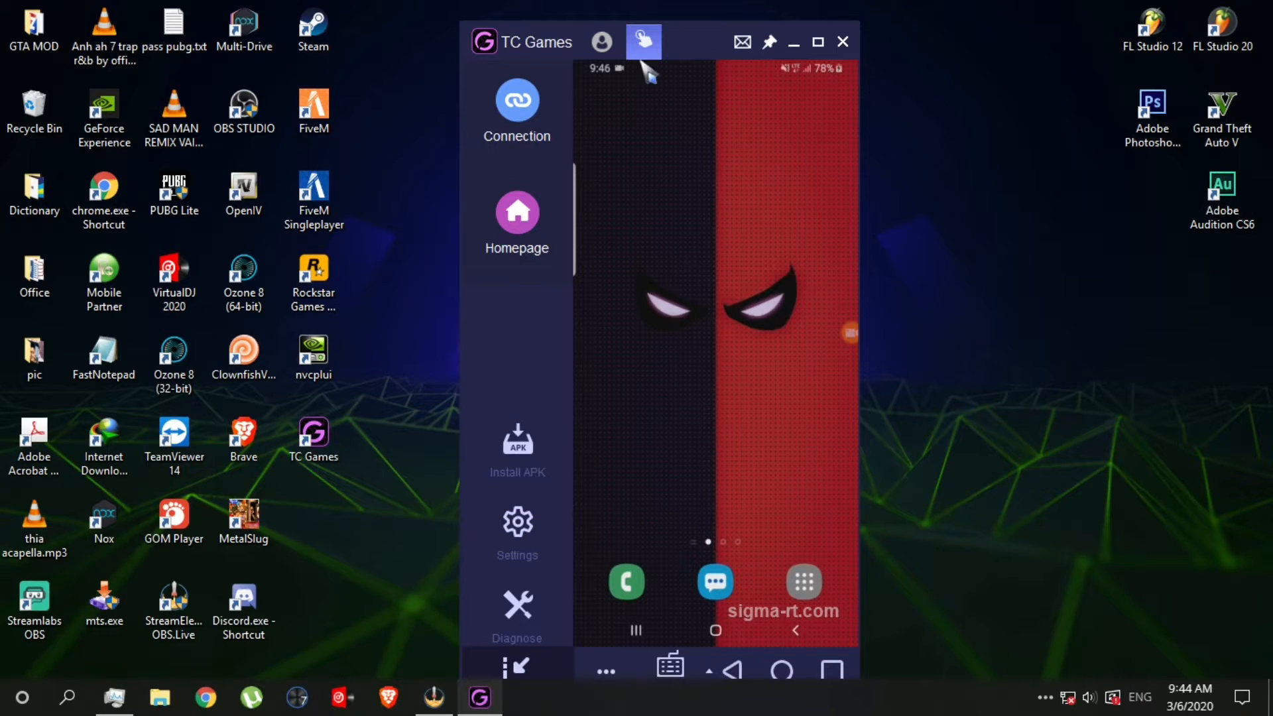
{"action": "left_click_drag", "start_coordinate": [686, 37], "coordinate": [659, 33]}
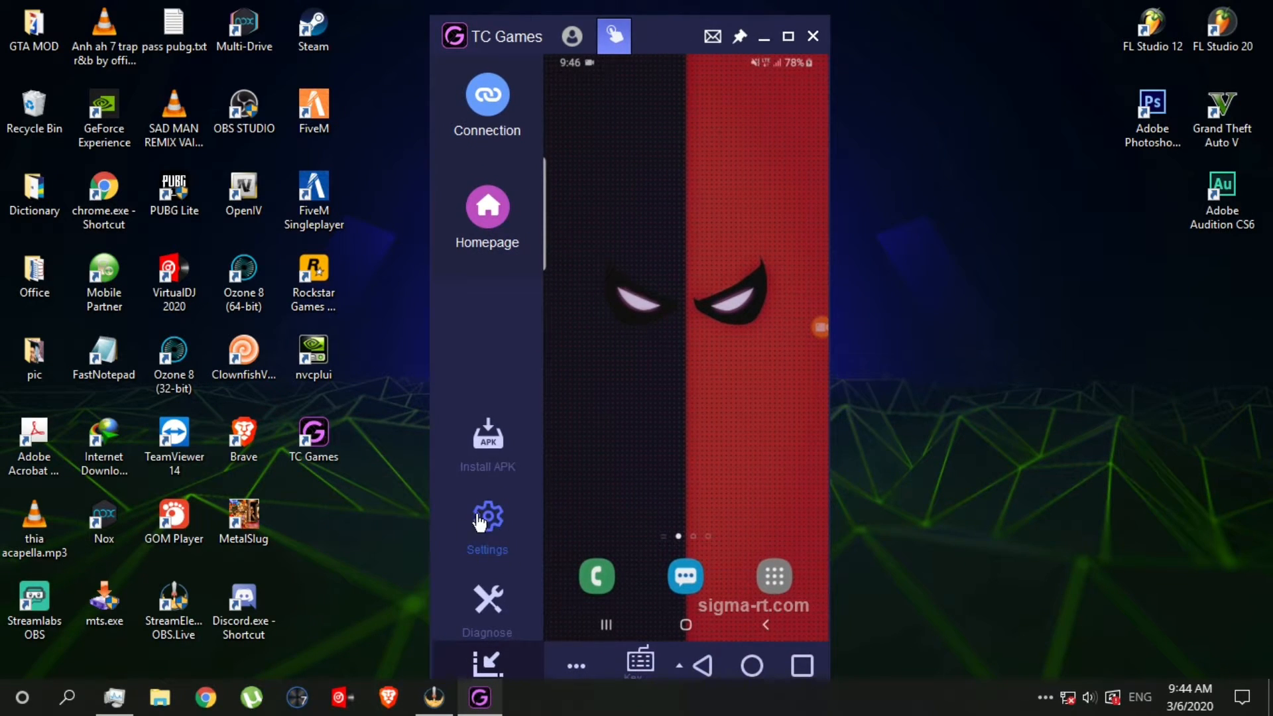
Examine the Phone Settings for screening mode, image quality and resolution, then close the settings.
{"action": "left_click", "coordinate": [483, 541]}
{"action": "left_click", "coordinate": [432, 241]}
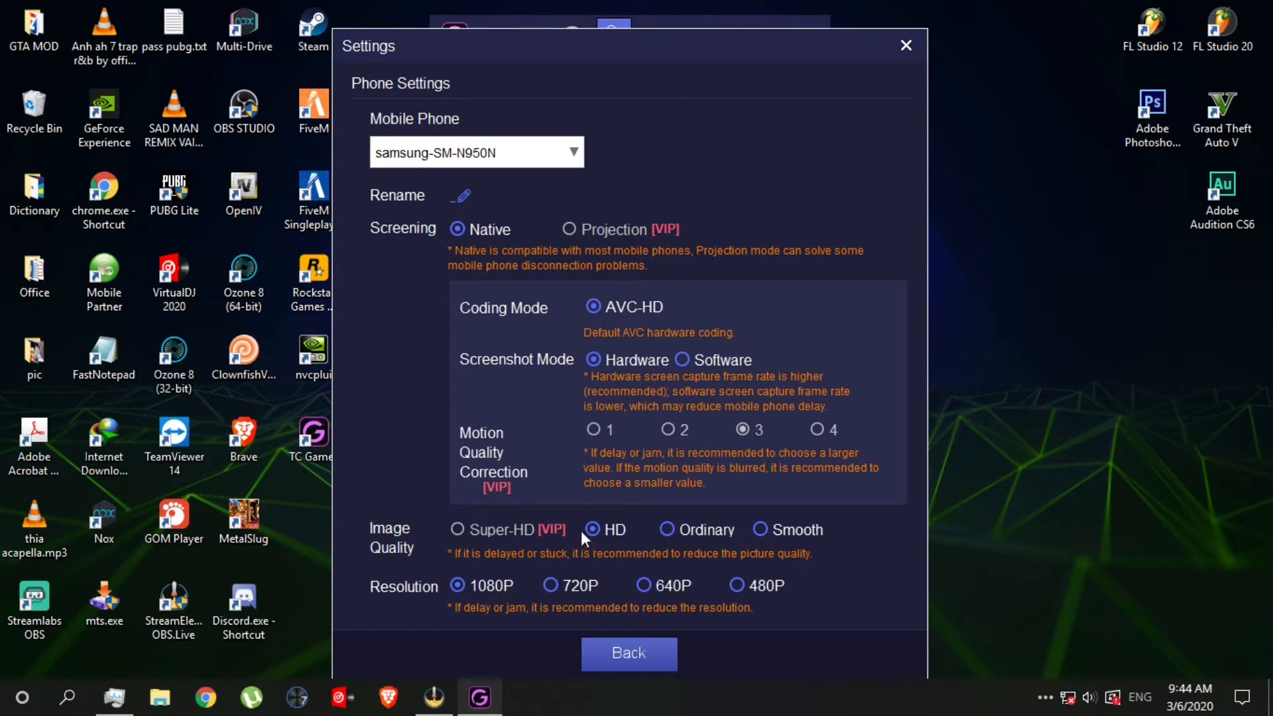
{"action": "left_click", "coordinate": [630, 655]}
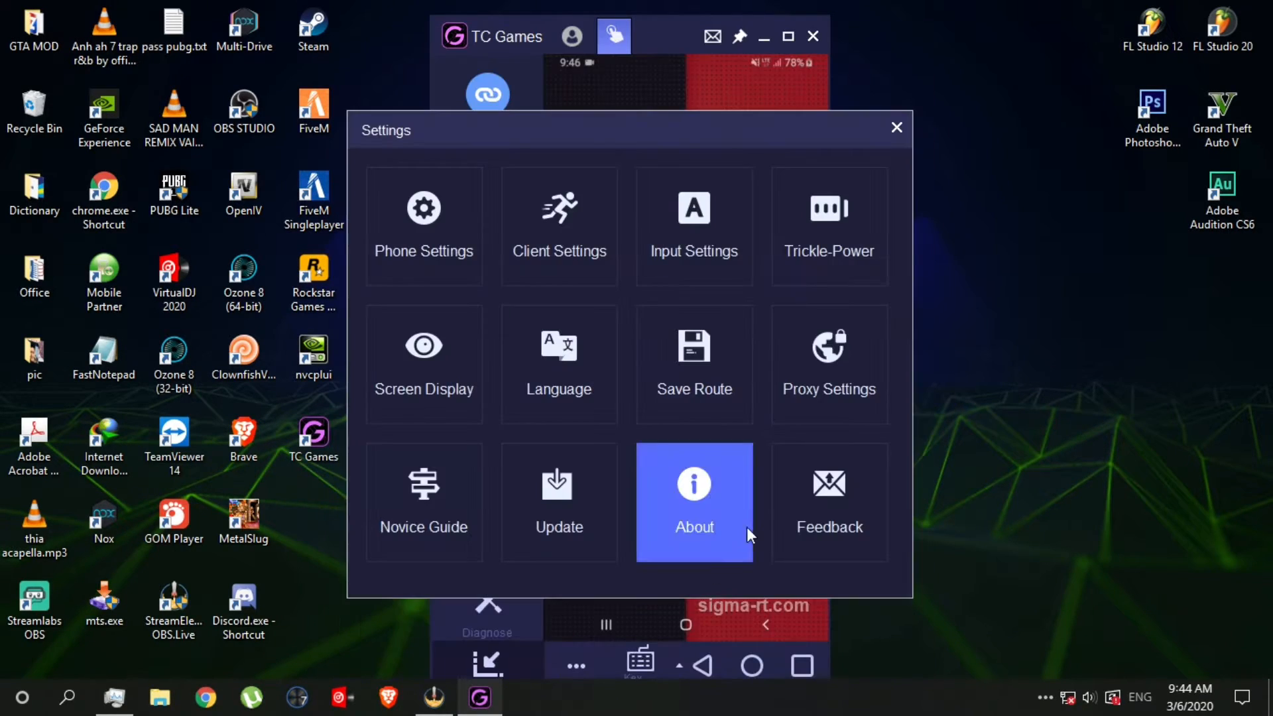
{"action": "left_click", "coordinate": [896, 138]}
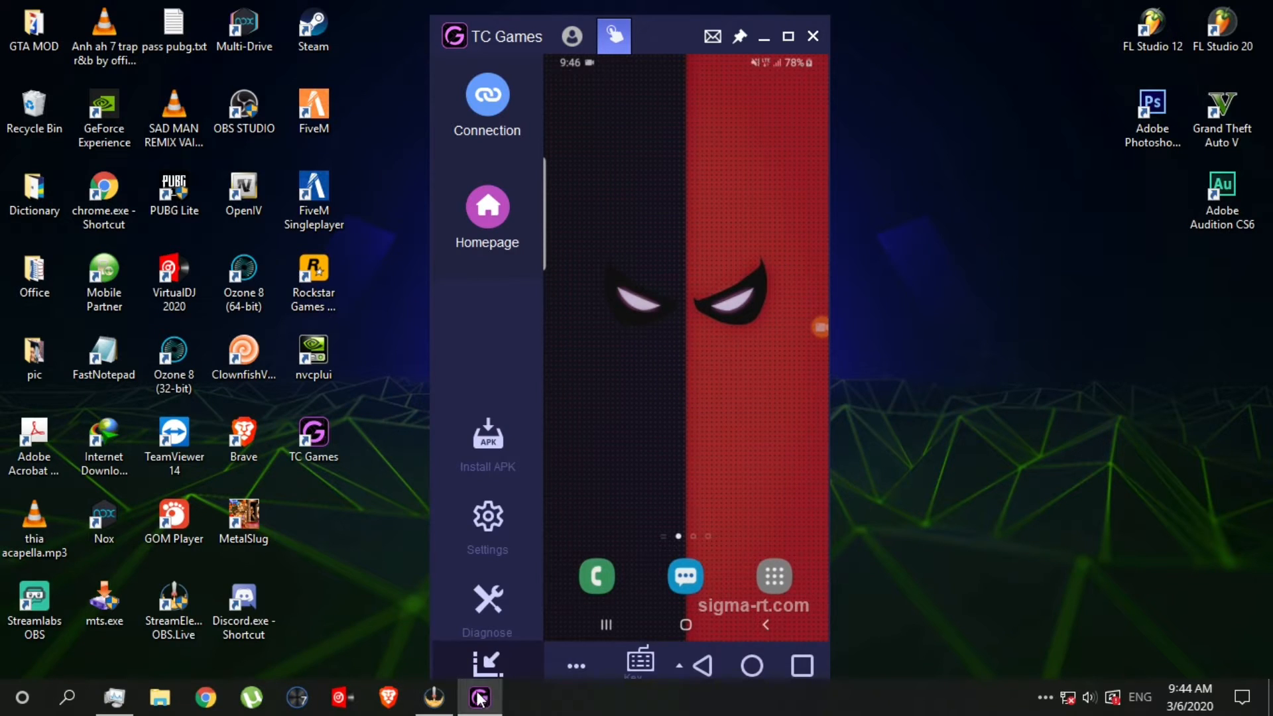
Switch to OBS and add a new Game Capture source to Scene 2 under its suggested name.
{"action": "left_click", "coordinate": [434, 697]}
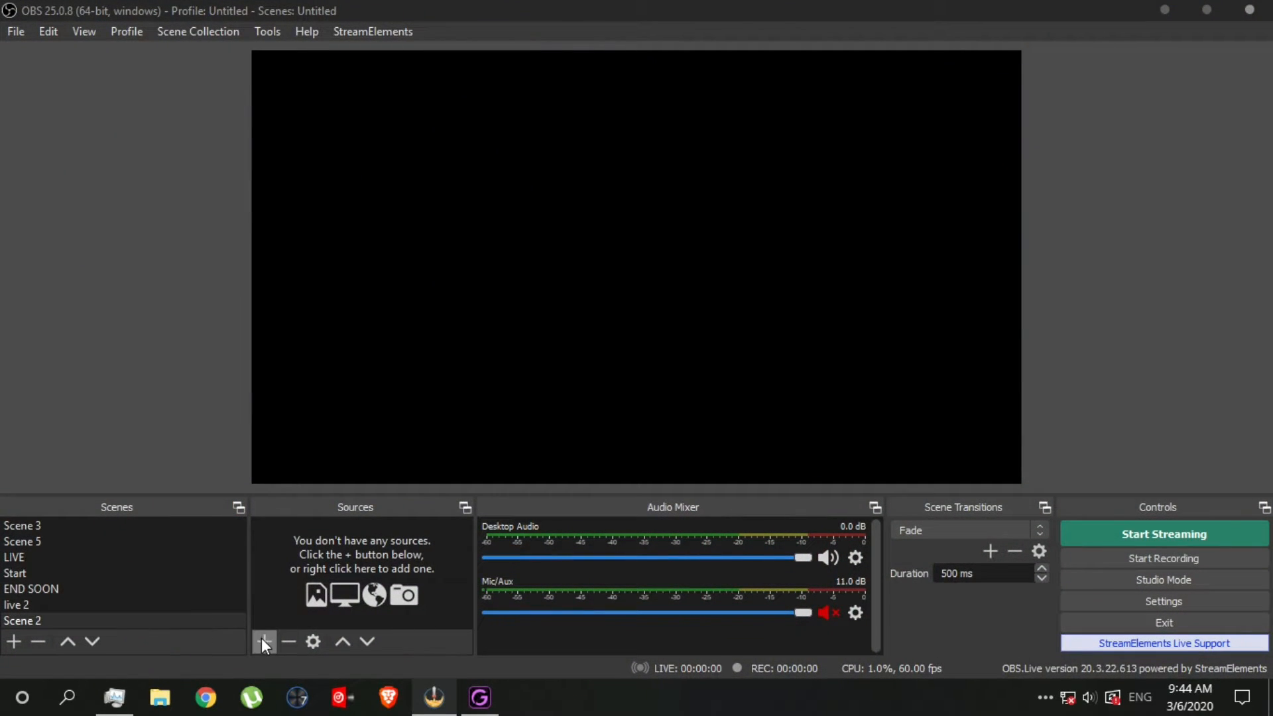
{"action": "left_click", "coordinate": [263, 641]}
{"action": "left_click", "coordinate": [321, 401]}
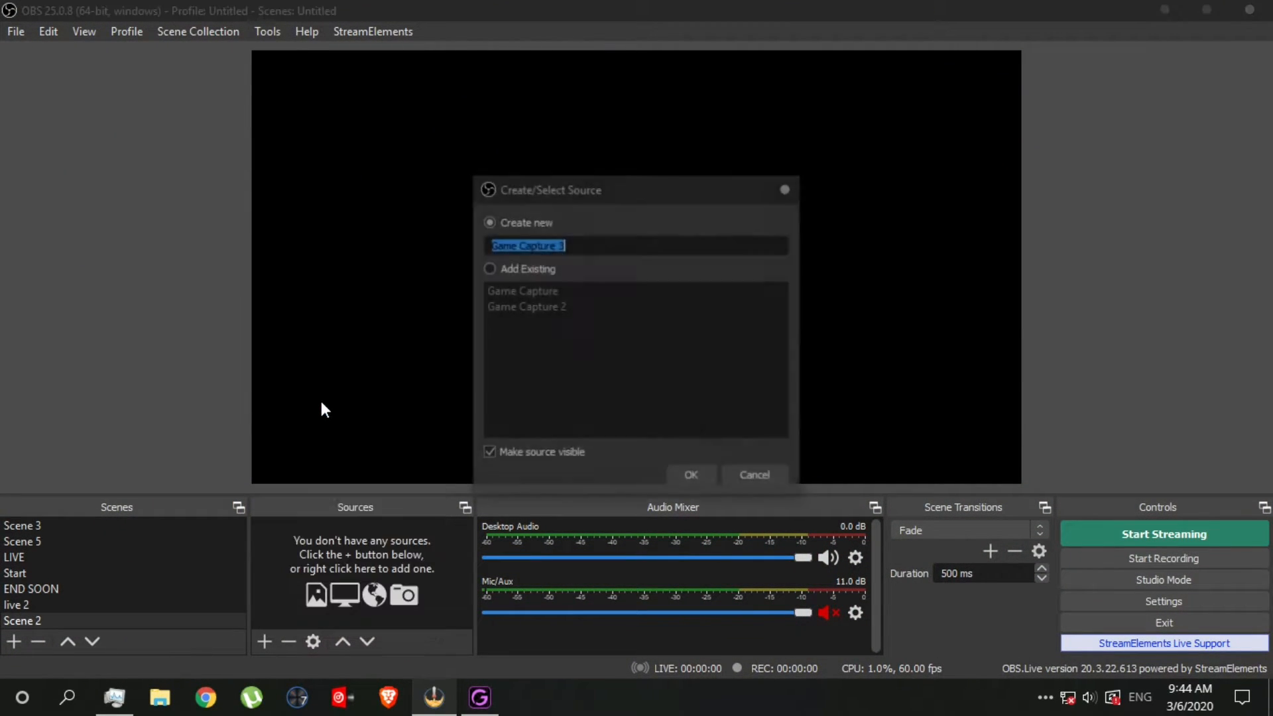
{"action": "left_click", "coordinate": [691, 476]}
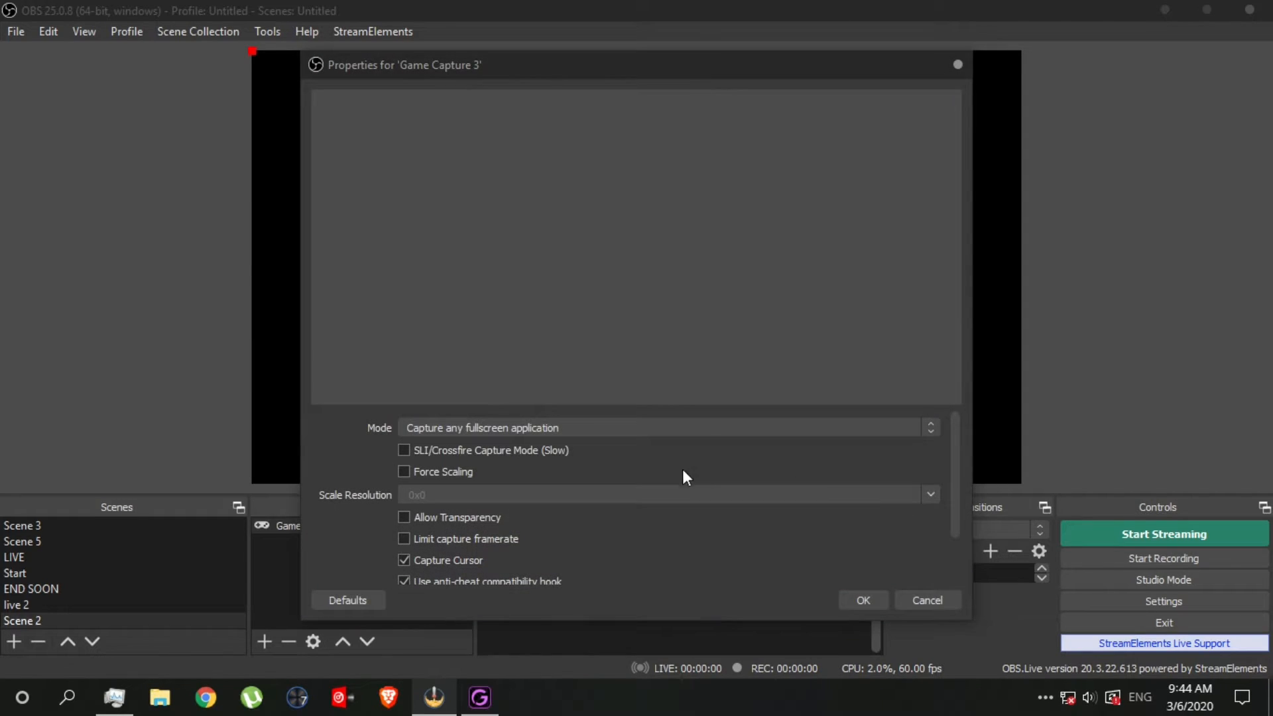
Set the game capture mode to Capture specific window and choose [tc_games.exe]: TC Games as the window.
{"action": "left_click", "coordinate": [512, 428]}
{"action": "left_click", "coordinate": [488, 454]}
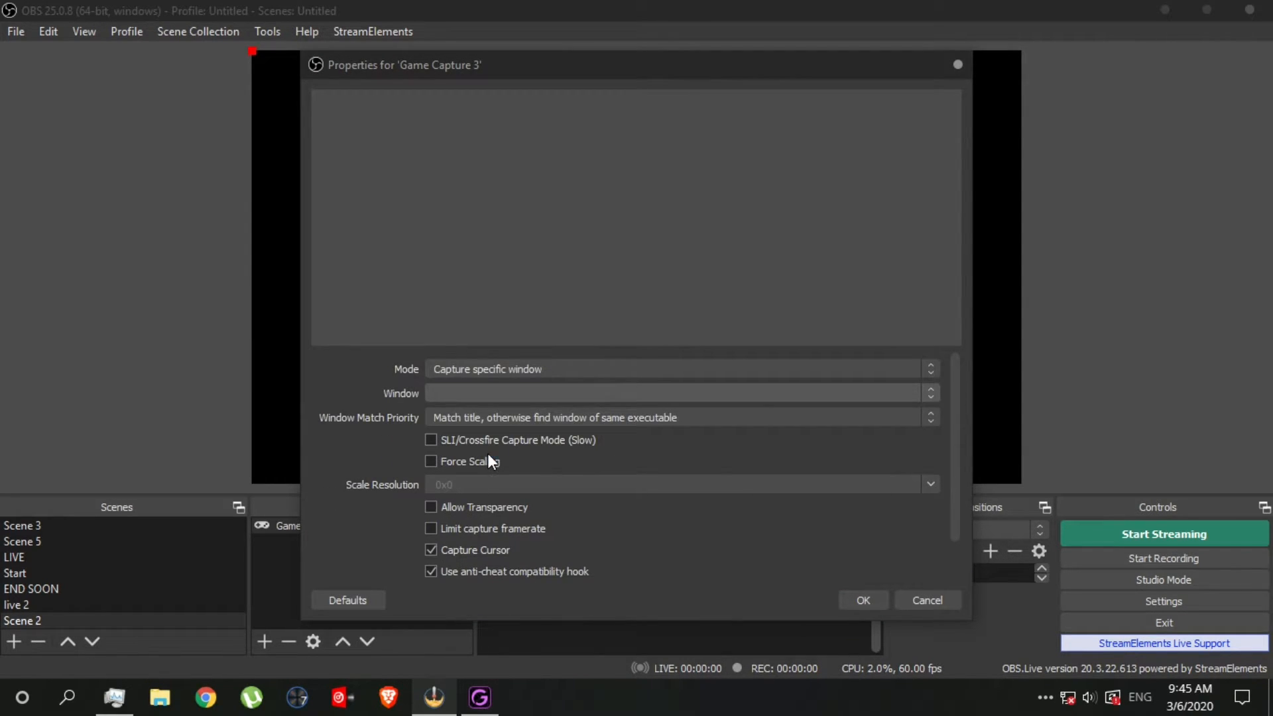
{"action": "left_click", "coordinate": [506, 394]}
{"action": "left_click", "coordinate": [542, 432]}
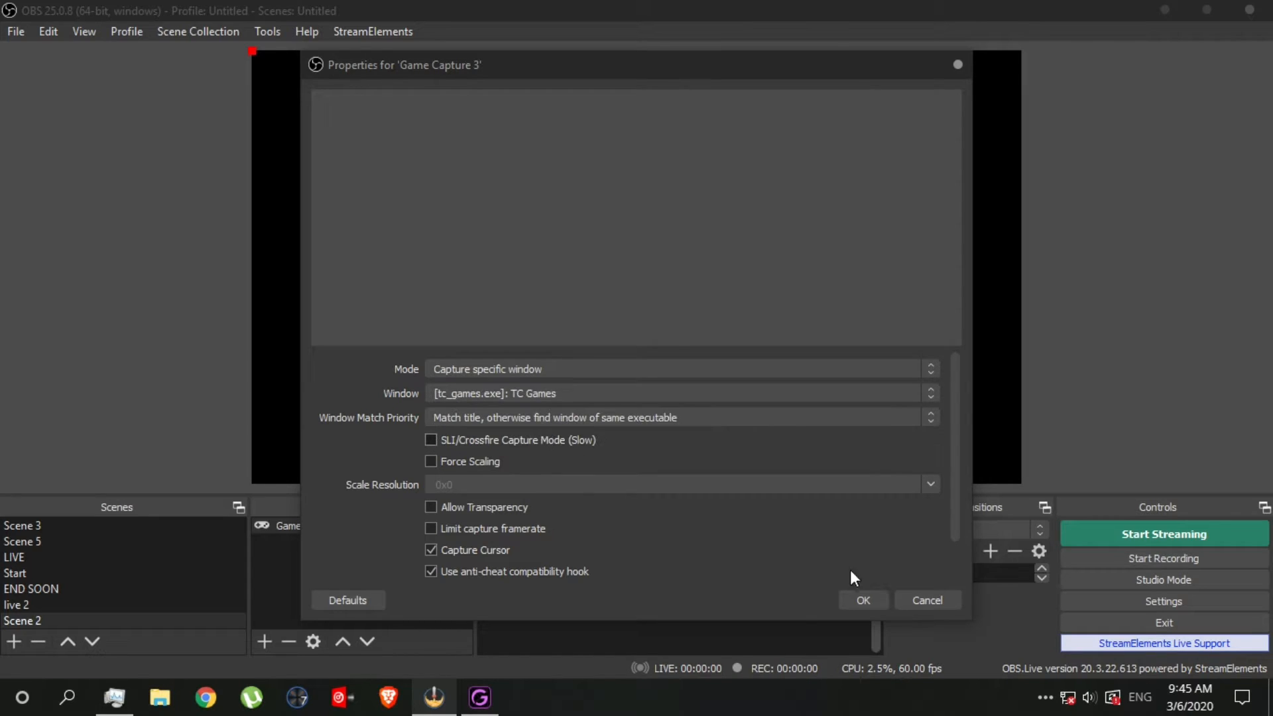
{"action": "left_click", "coordinate": [862, 600]}
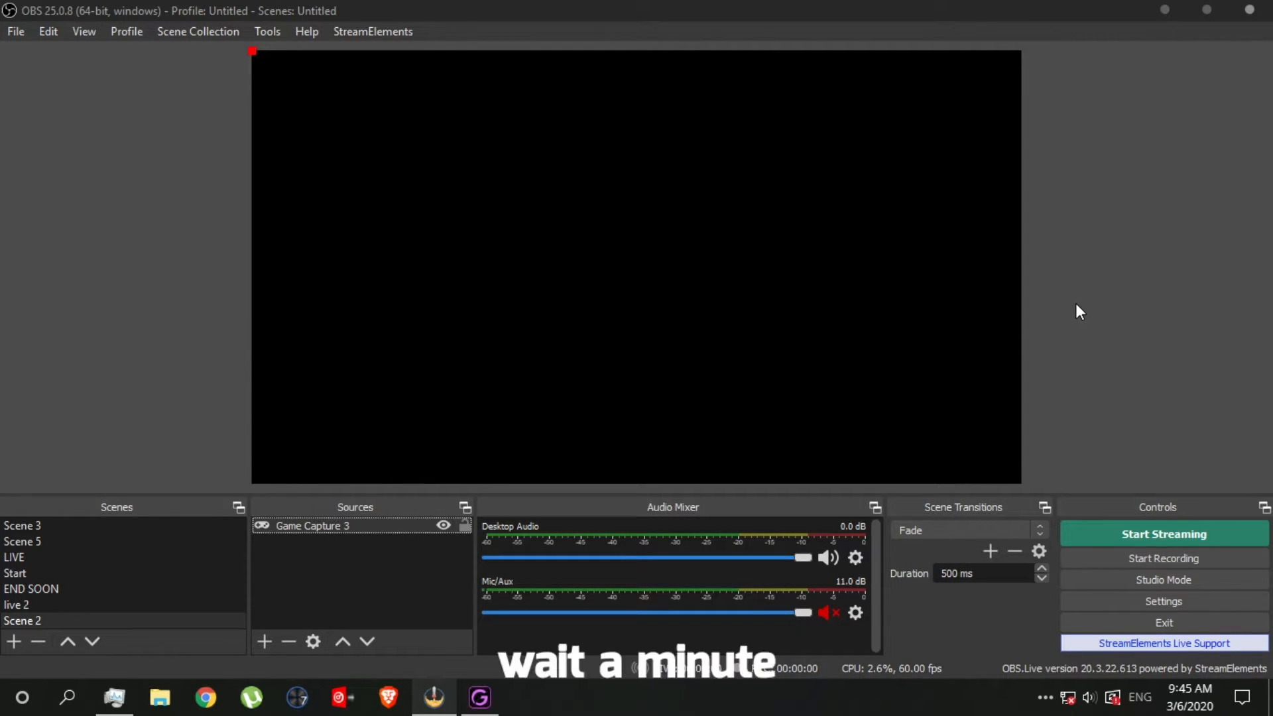
Bring TC Games in front of OBS, move its window aside to check the capture preview, and return to OBS.
{"action": "left_click", "coordinate": [483, 704]}
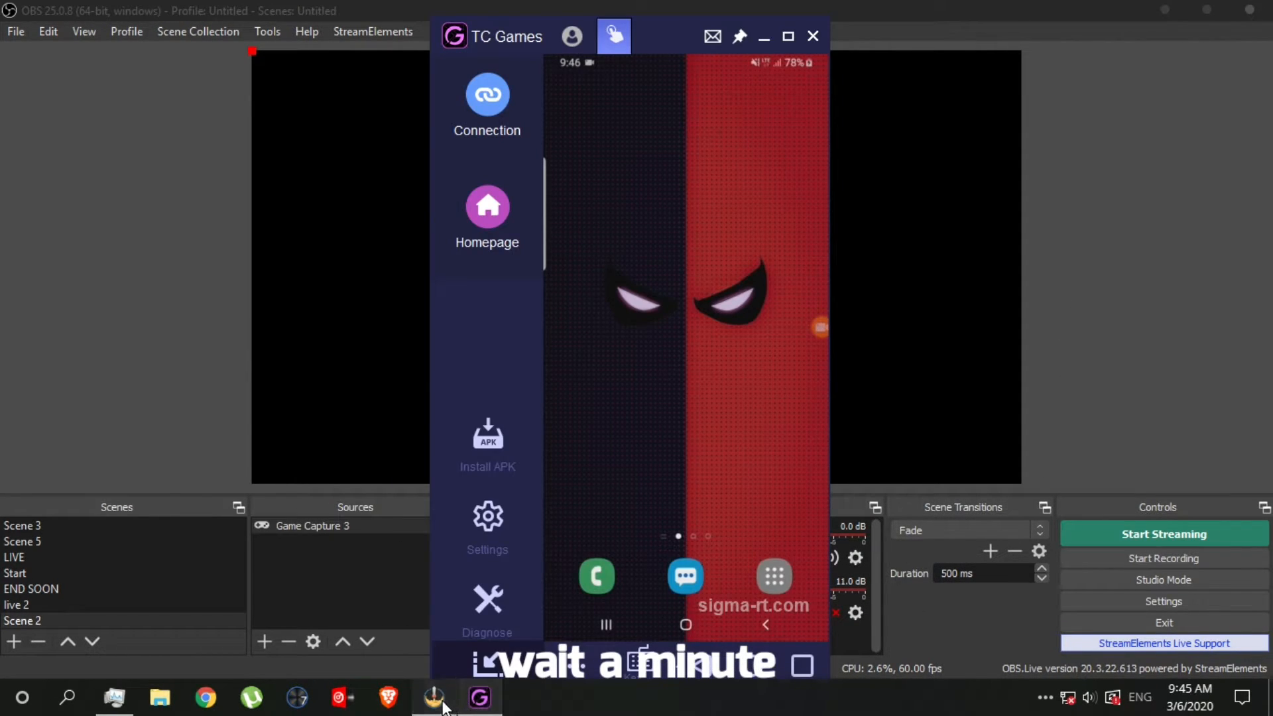
{"action": "left_click", "coordinate": [472, 705]}
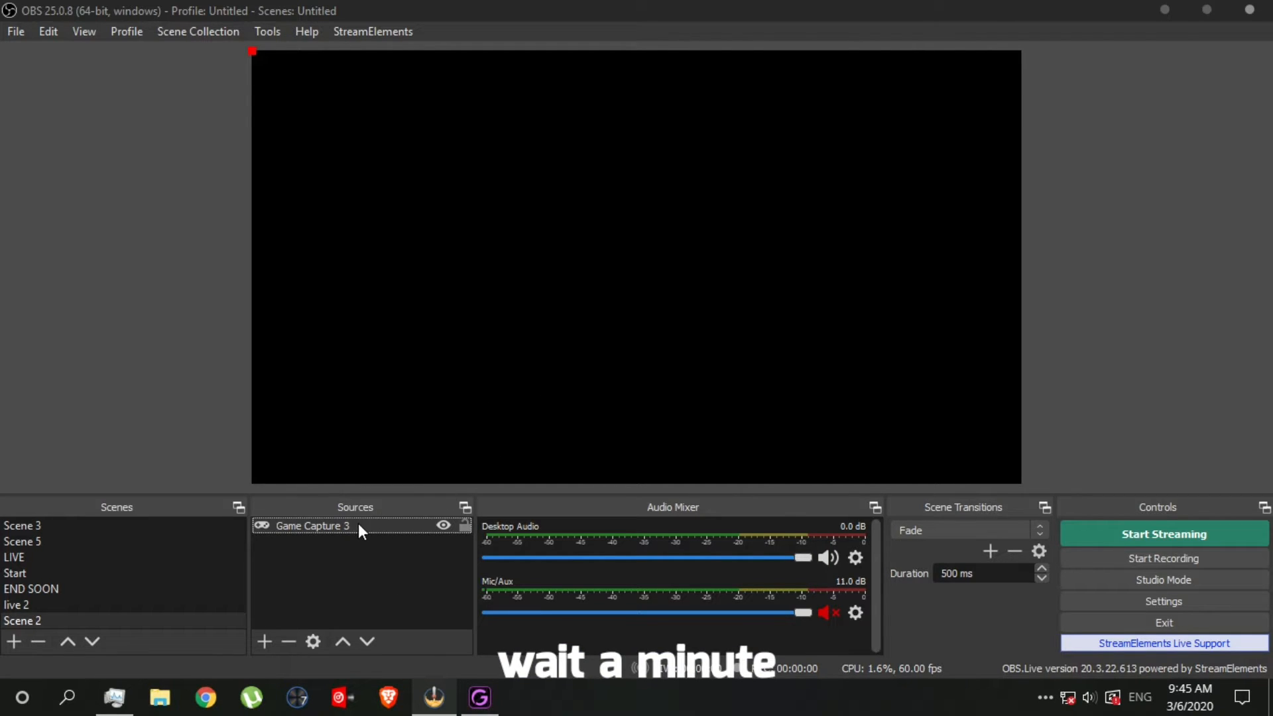
{"action": "left_click", "coordinate": [479, 697]}
{"action": "left_click_drag", "start_coordinate": [690, 36], "coordinate": [918, 35]}
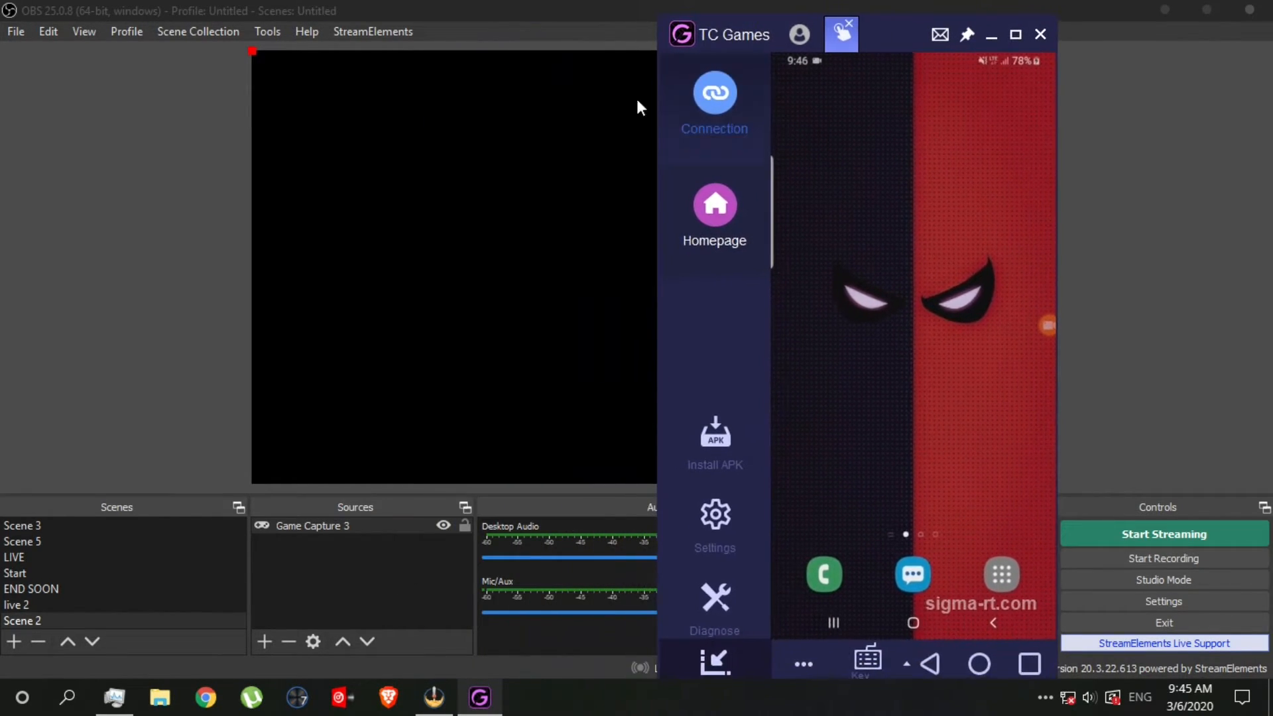
{"action": "left_click", "coordinate": [1110, 283]}
Reopen the game capture properties and reselect the [tc_games.exe]: TC Games window as the capture target.
{"action": "double_click", "coordinate": [292, 525]}
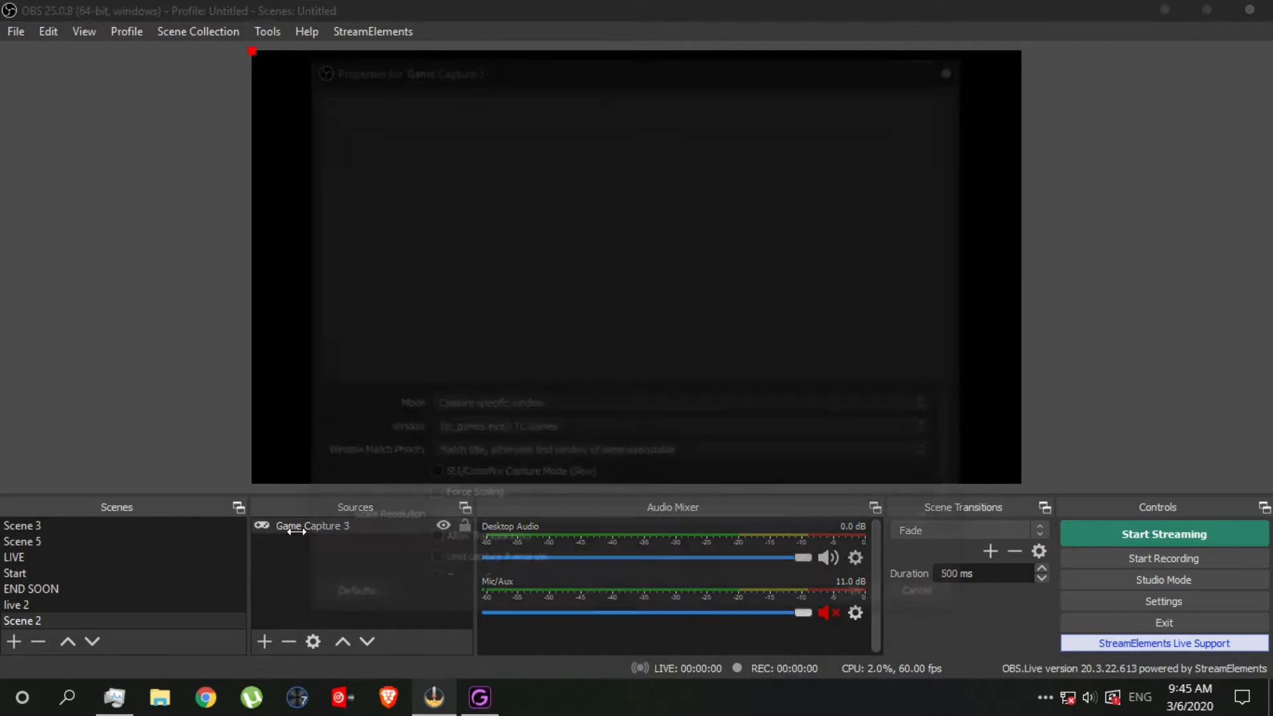
{"action": "left_click", "coordinate": [504, 431]}
{"action": "left_click", "coordinate": [532, 478]}
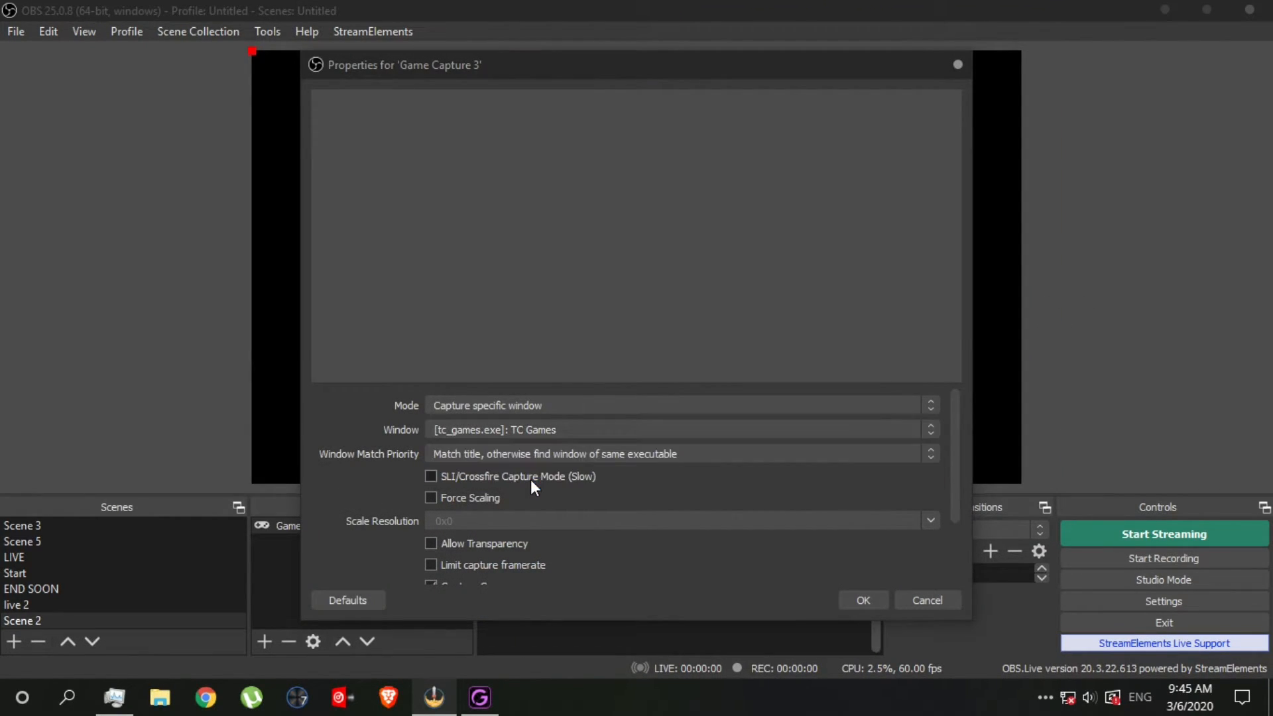
{"action": "left_click", "coordinate": [862, 601]}
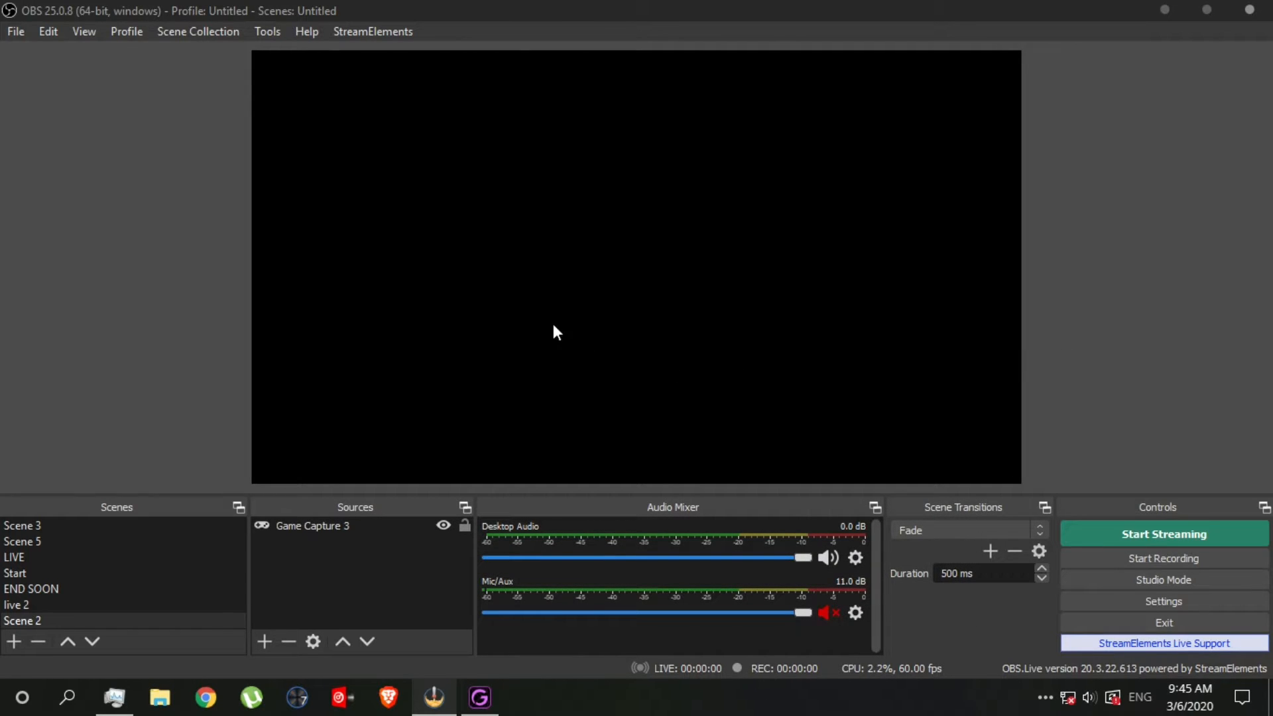
{"action": "double_click", "coordinate": [348, 528]}
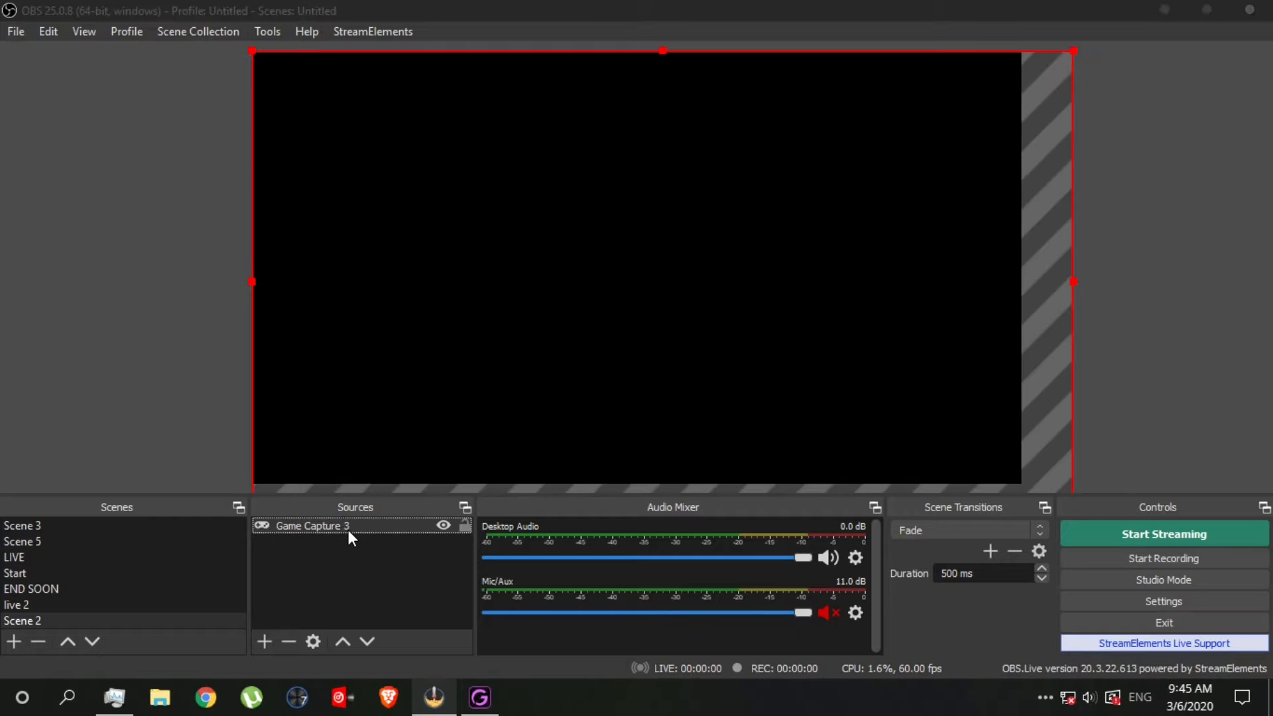
{"action": "left_click", "coordinate": [947, 606]}
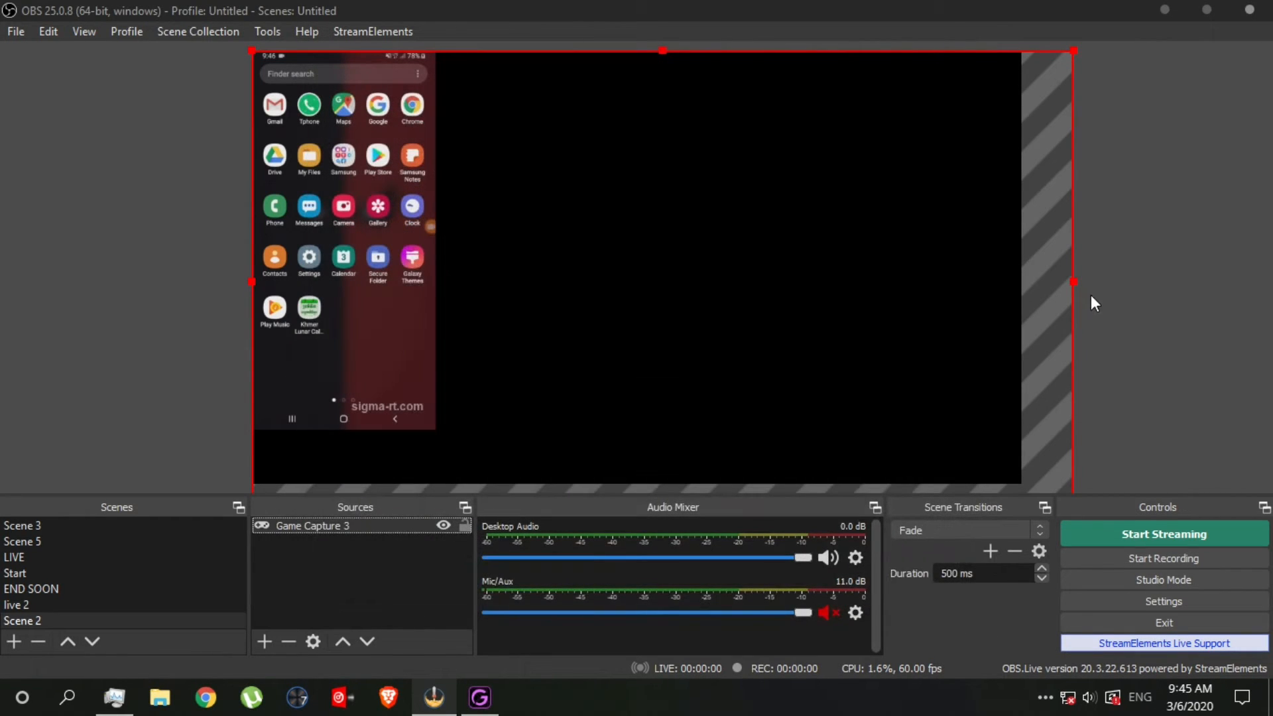
Rescale the game capture in the OBS preview so the maximized phone view reaches slightly past the canvas's right edge.
{"action": "left_click_drag", "start_coordinate": [1071, 288], "coordinate": [975, 293]}
{"action": "left_click_drag", "start_coordinate": [1089, 285], "coordinate": [1103, 286]}
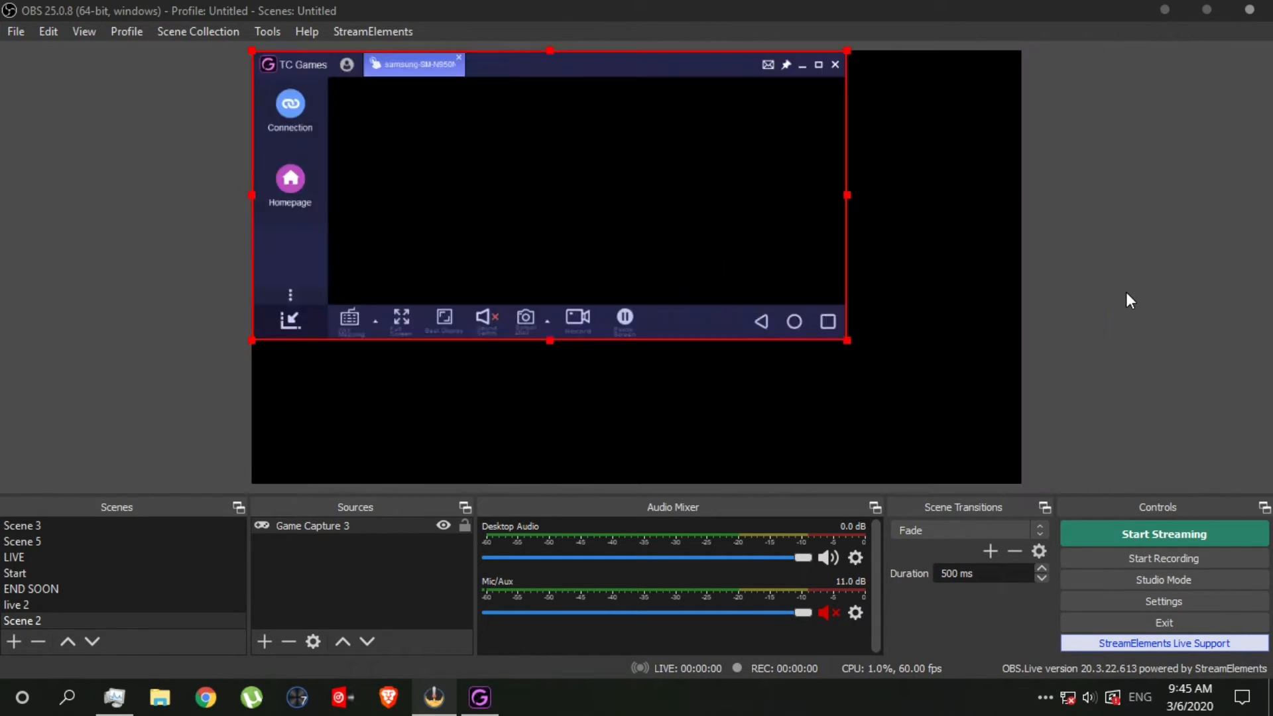
{"action": "left_click", "coordinate": [1177, 272]}
{"action": "left_click", "coordinate": [765, 203]}
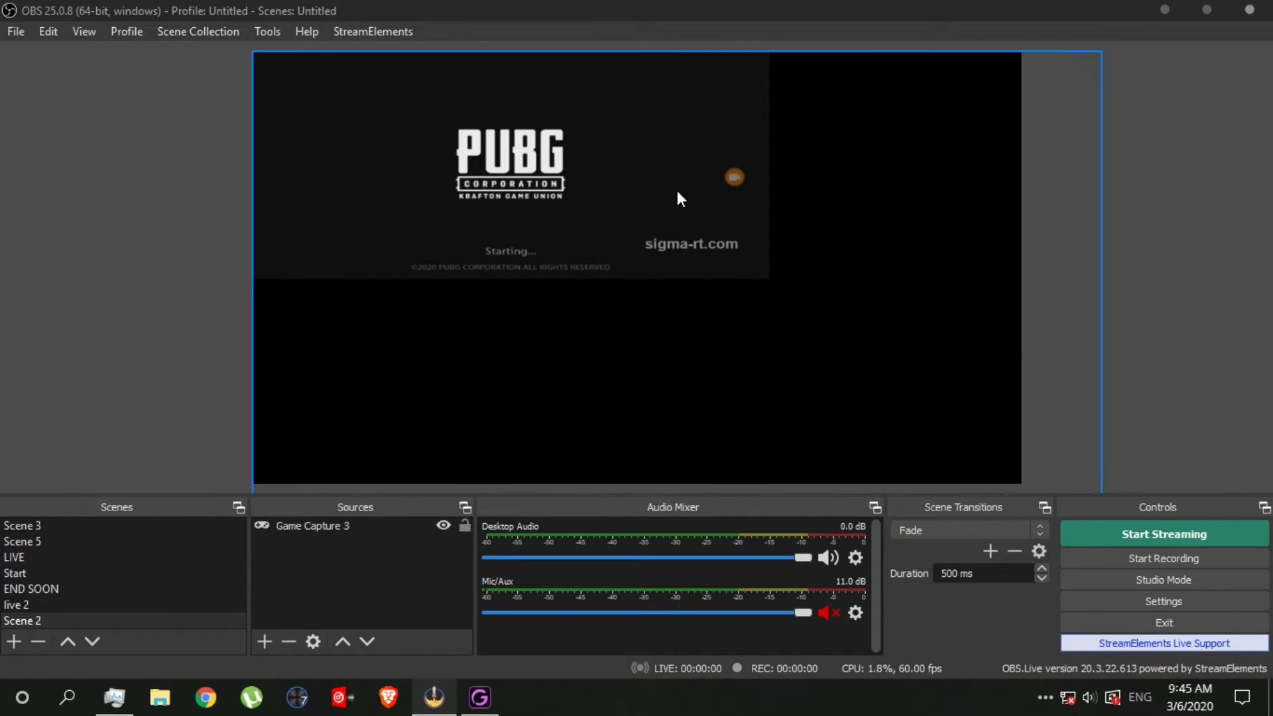
{"action": "left_click_drag", "start_coordinate": [1103, 50], "coordinate": [746, 99]}
Maximize the TC Games window, switch back to OBS and lock the game capture source in place.
{"action": "left_click", "coordinate": [480, 697]}
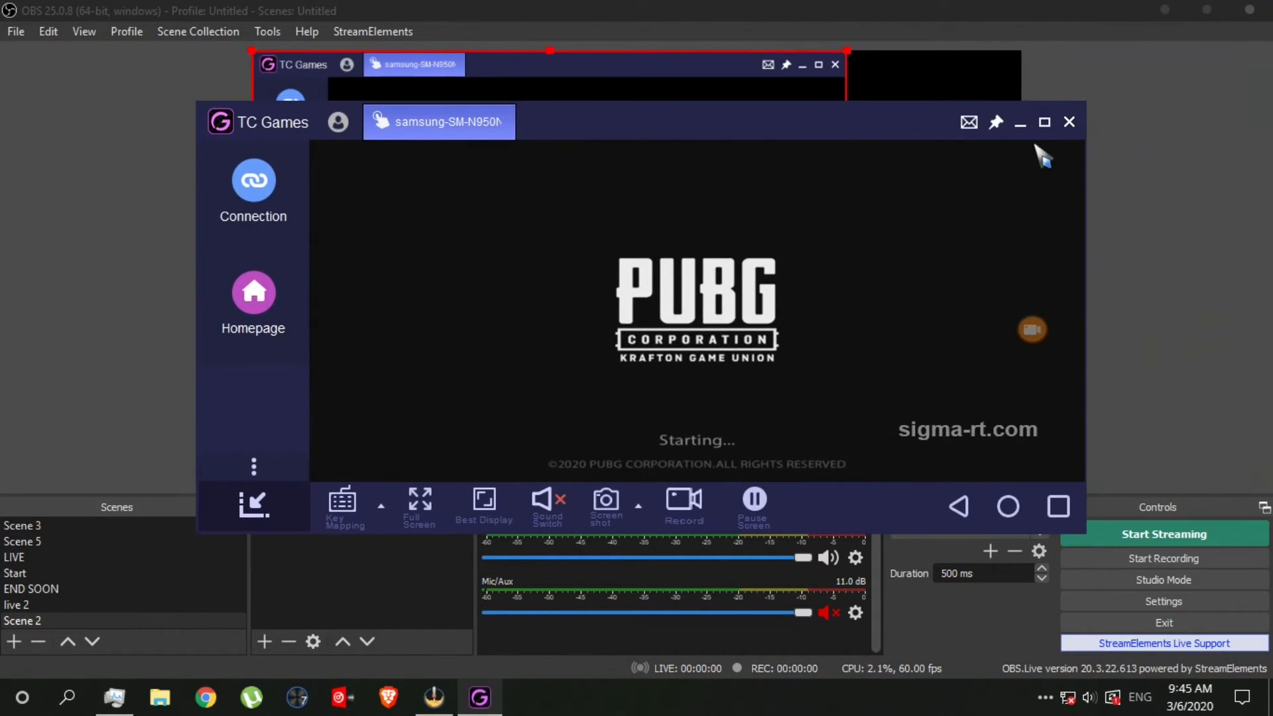
{"action": "left_click", "coordinate": [1041, 123]}
{"action": "left_click", "coordinate": [433, 696]}
{"action": "left_click", "coordinate": [938, 324]}
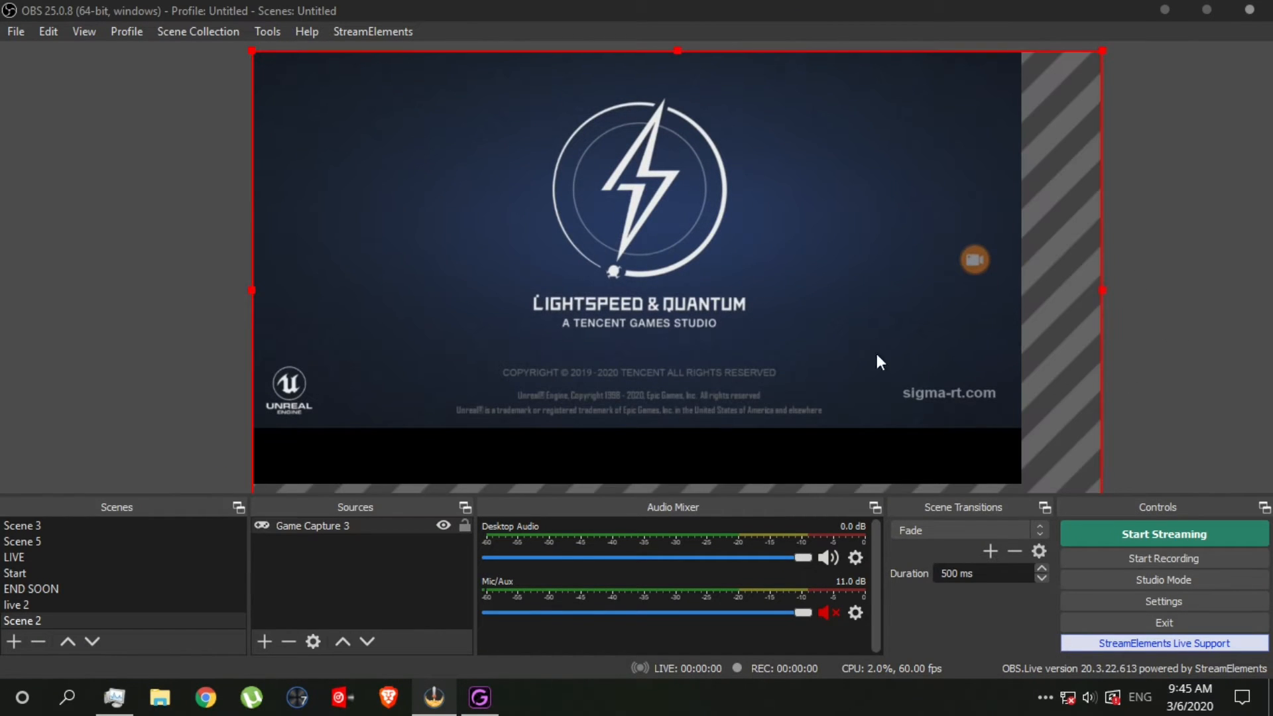
{"action": "left_click", "coordinate": [466, 525]}
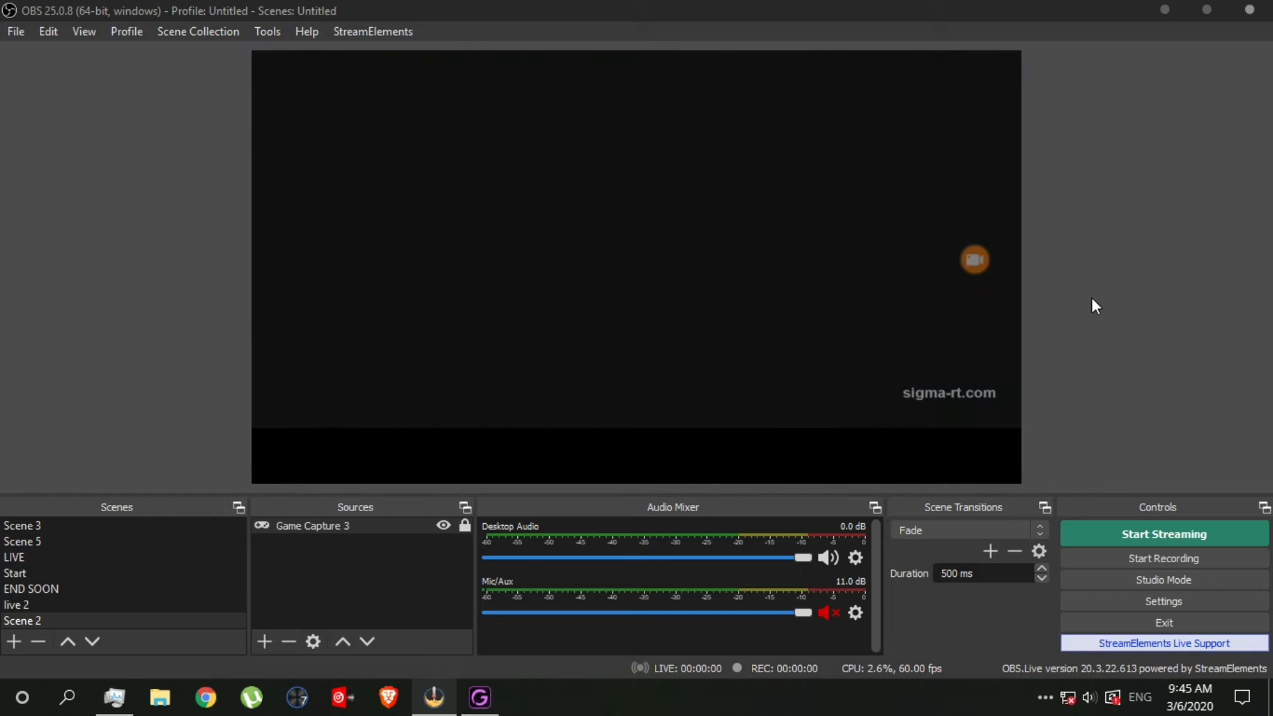